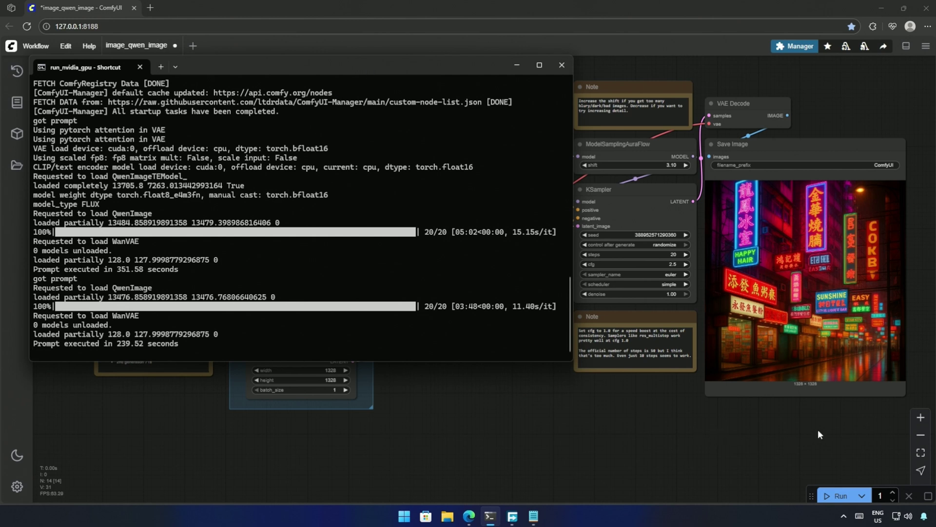
Pan the canvas to centre the KSampler settings and the neon Hong Kong street render
{"action": "left_click_drag", "start_coordinate": [819, 430], "coordinate": [740, 427]}
{"action": "scroll", "coordinate": [740, 427], "scroll_direction": "up", "scroll_amount": 2}
{"action": "scroll", "coordinate": [737, 427], "scroll_direction": "up", "scroll_amount": 2}
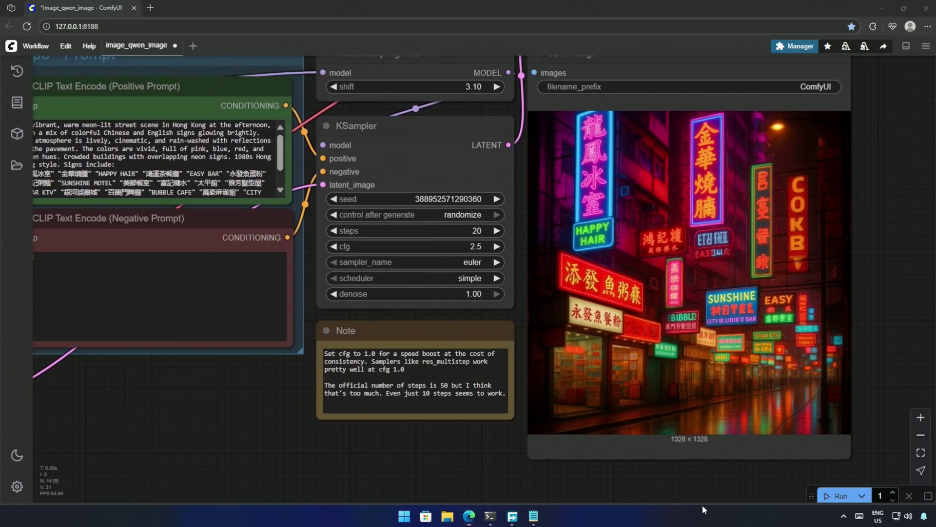
{"action": "left_click_drag", "start_coordinate": [642, 464], "coordinate": [675, 476]}
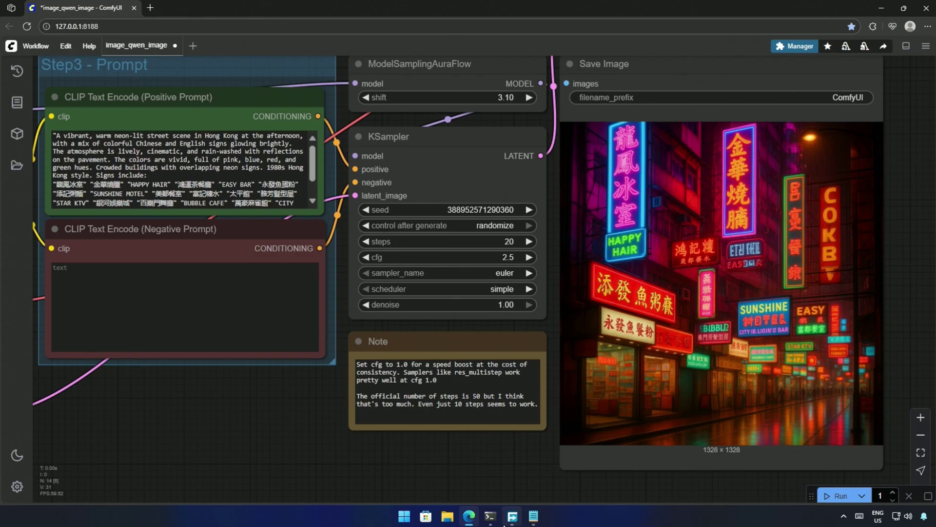
Bring up the run_nvidia_gpu console and highlight the 351.58 s and 239.52 s run times
{"action": "left_click", "coordinate": [490, 516]}
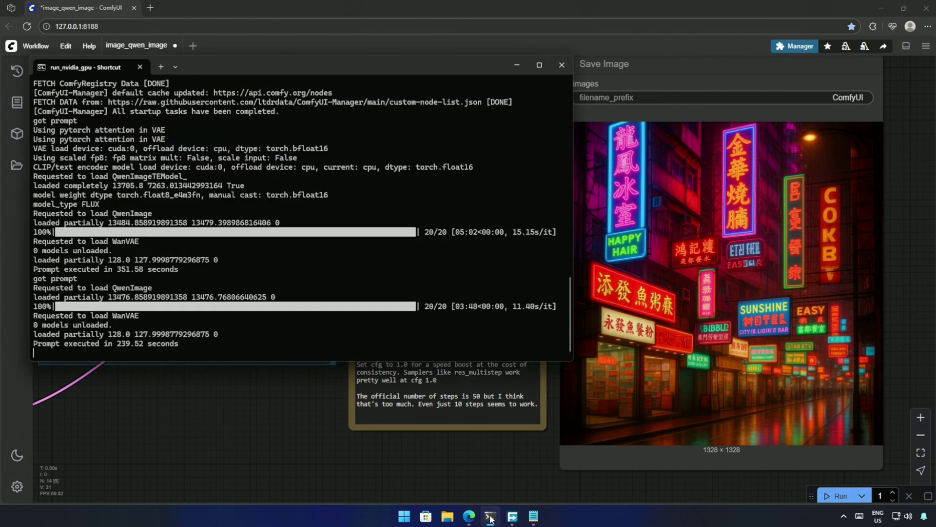
{"action": "left_click_drag", "start_coordinate": [485, 63], "coordinate": [464, 74]}
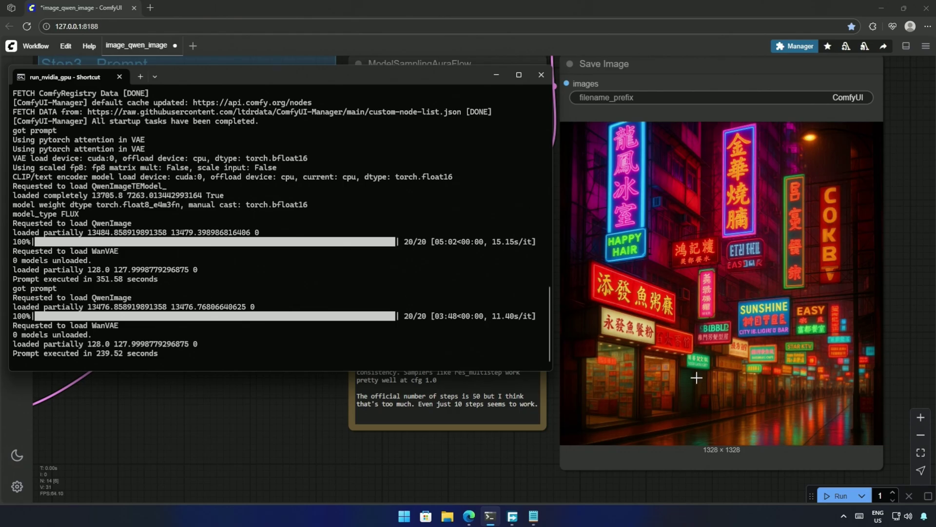
{"action": "left_click_drag", "start_coordinate": [97, 278], "coordinate": [125, 281]}
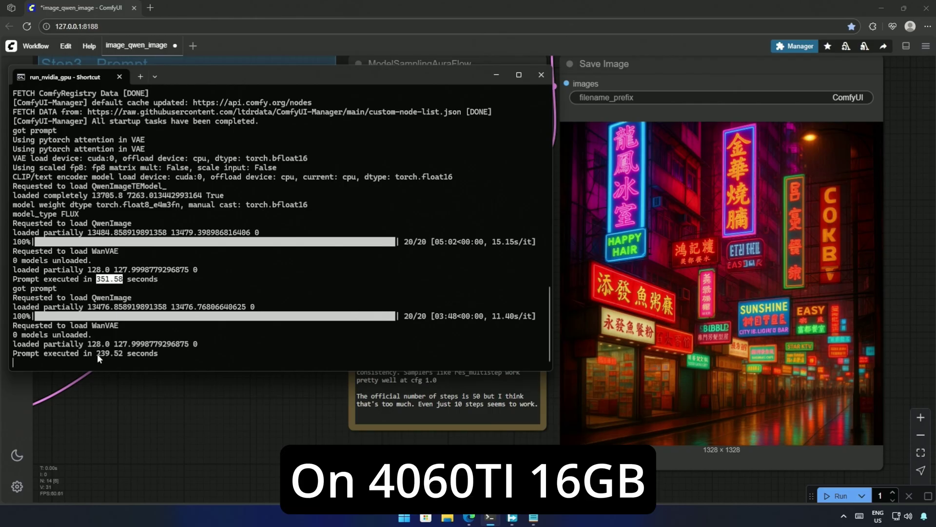
{"action": "left_click_drag", "start_coordinate": [96, 354], "coordinate": [121, 357]}
{"action": "left_click", "coordinate": [122, 358]}
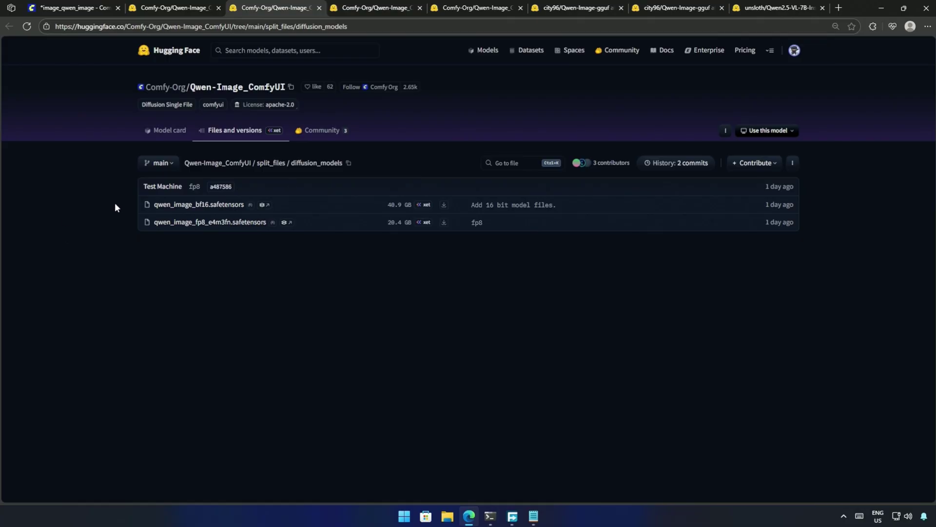
Highlight the bf16 and fp8 diffusion model file names and sizes to compare them
{"action": "left_click_drag", "start_coordinate": [132, 204], "coordinate": [429, 202]}
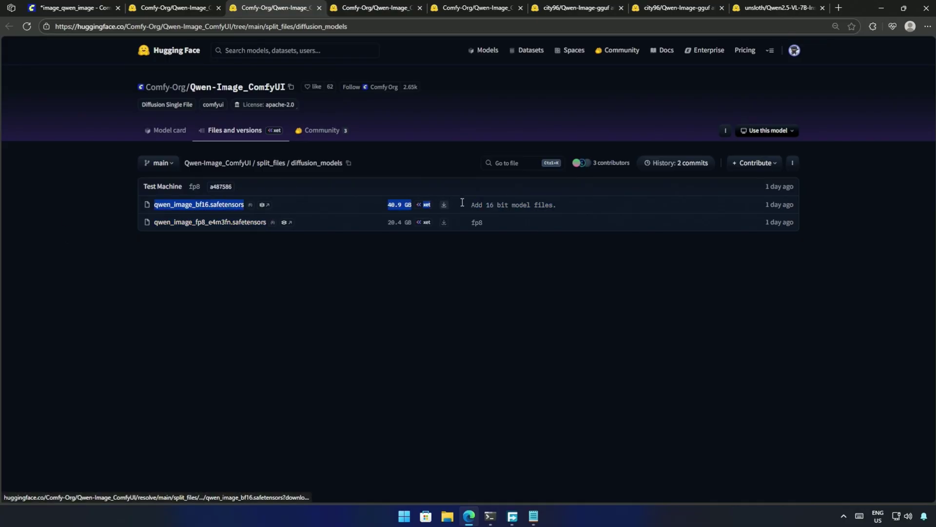
{"action": "left_click", "coordinate": [443, 244]}
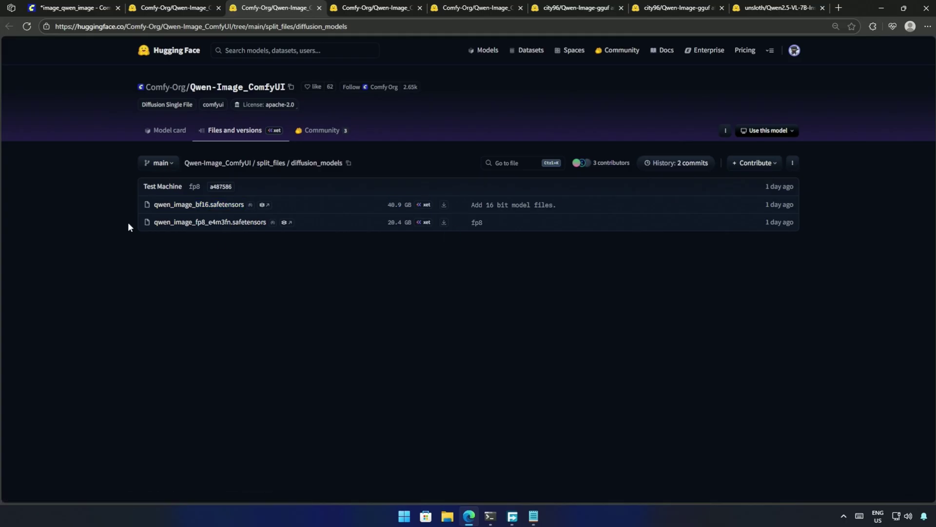
{"action": "left_click_drag", "start_coordinate": [129, 222], "coordinate": [398, 232]}
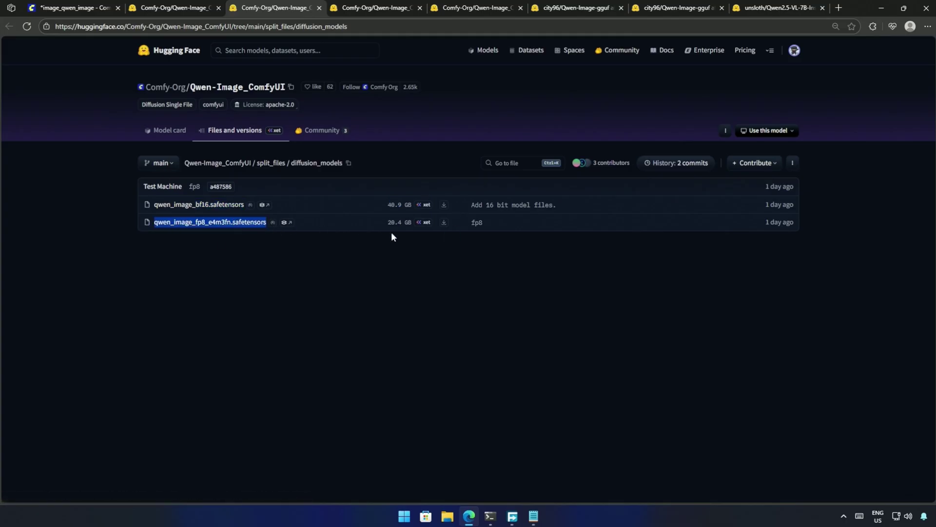
{"action": "left_click", "coordinate": [437, 266]}
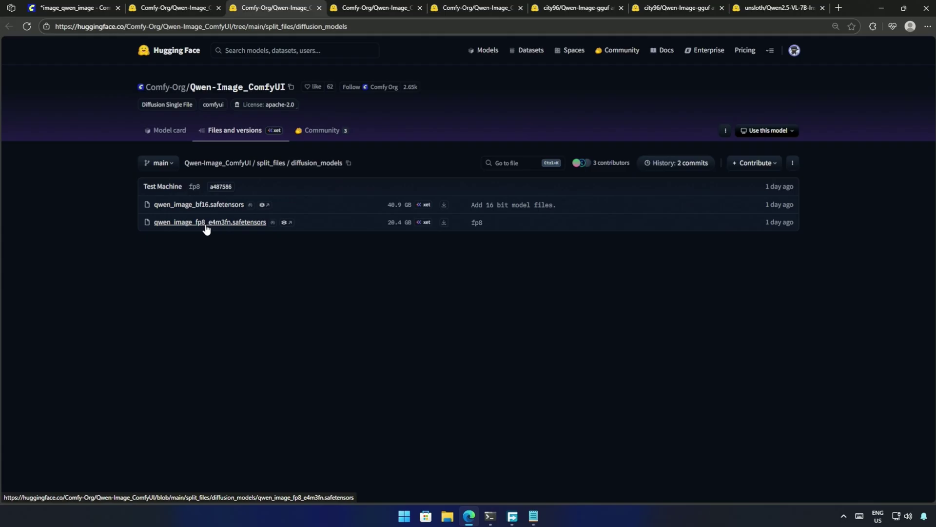
Close the repository page, copy the Qwen-Image-gguf repo name, and mark its GGUF files
{"action": "key", "text": "ctrl+w"}
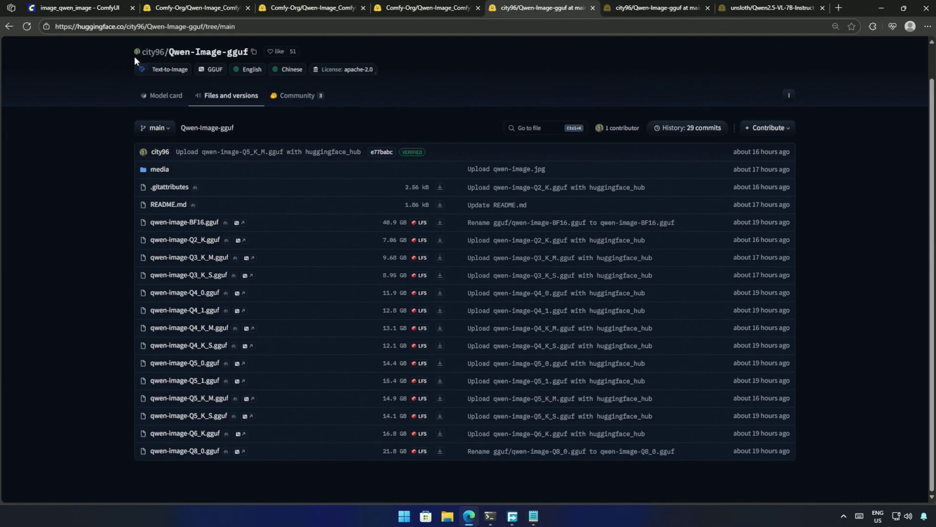
{"action": "left_click", "coordinate": [253, 51]}
{"action": "left_click_drag", "start_coordinate": [124, 236], "coordinate": [281, 398]}
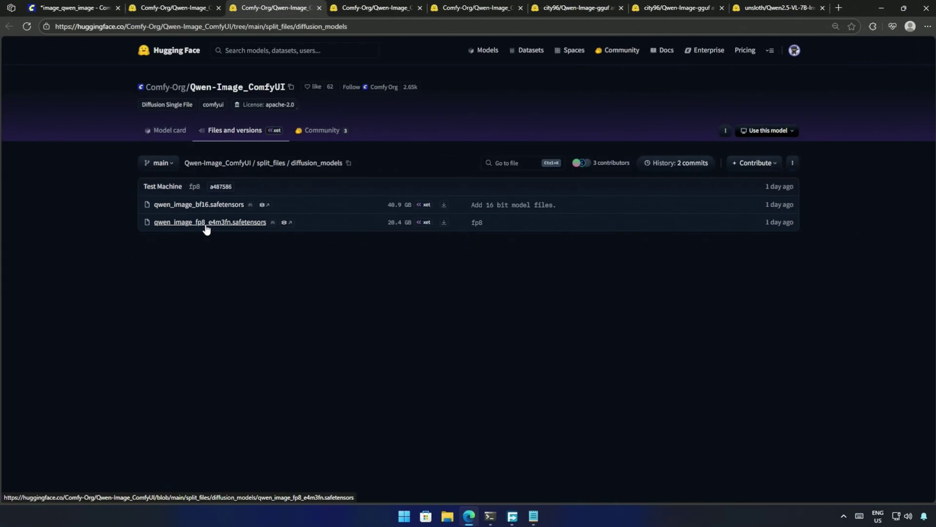
Return to the ComfyUI workflow and pan the canvas up and left
{"action": "left_click", "coordinate": [78, 8]}
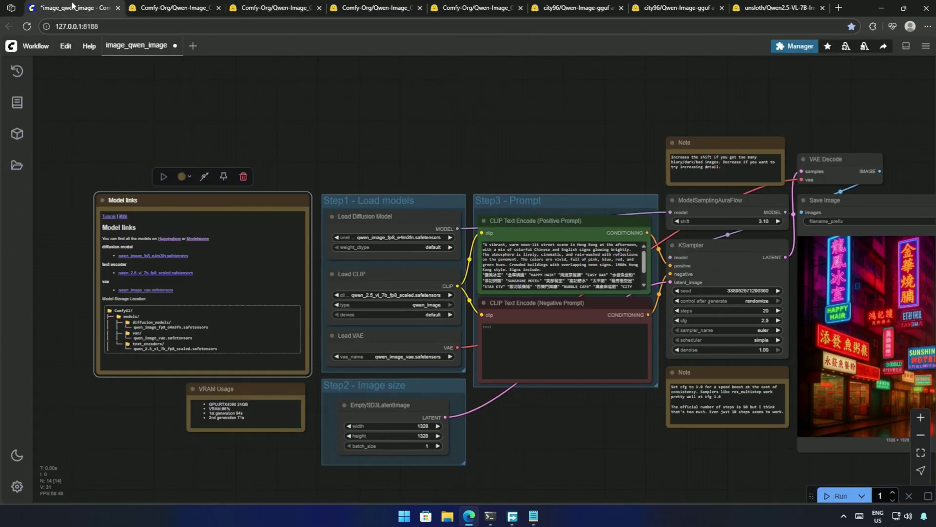
{"action": "left_click_drag", "start_coordinate": [373, 153], "coordinate": [267, 117]}
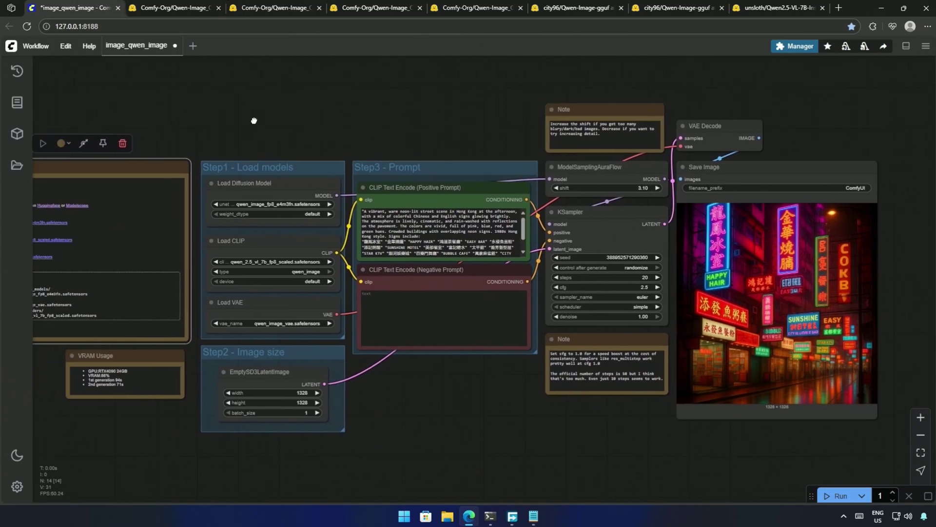
{"action": "scroll", "coordinate": [267, 116], "scroll_direction": "down", "scroll_amount": 1}
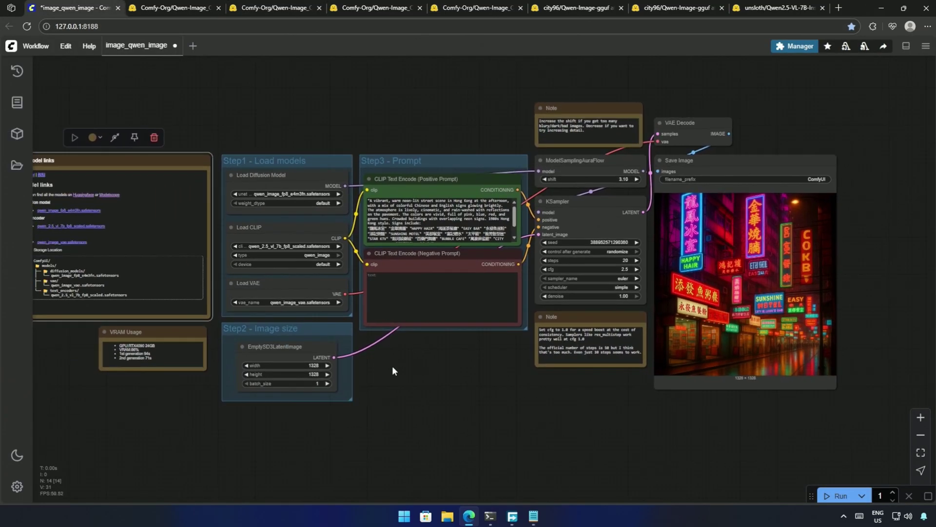
{"action": "left_click_drag", "start_coordinate": [429, 384], "coordinate": [418, 383]}
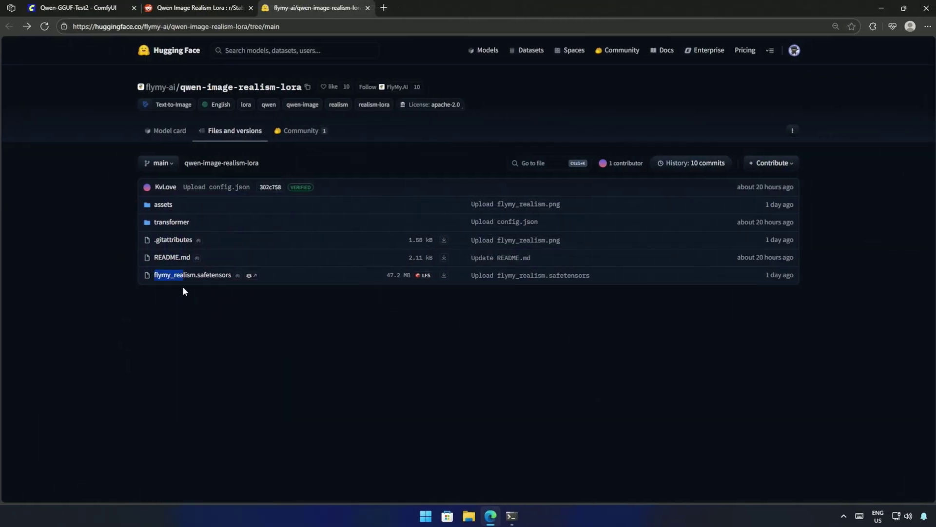
Highlight flymy_realism.safetensors and the full-precision and fp8 scaled text encoder files
{"action": "left_click_drag", "start_coordinate": [183, 288], "coordinate": [424, 296]}
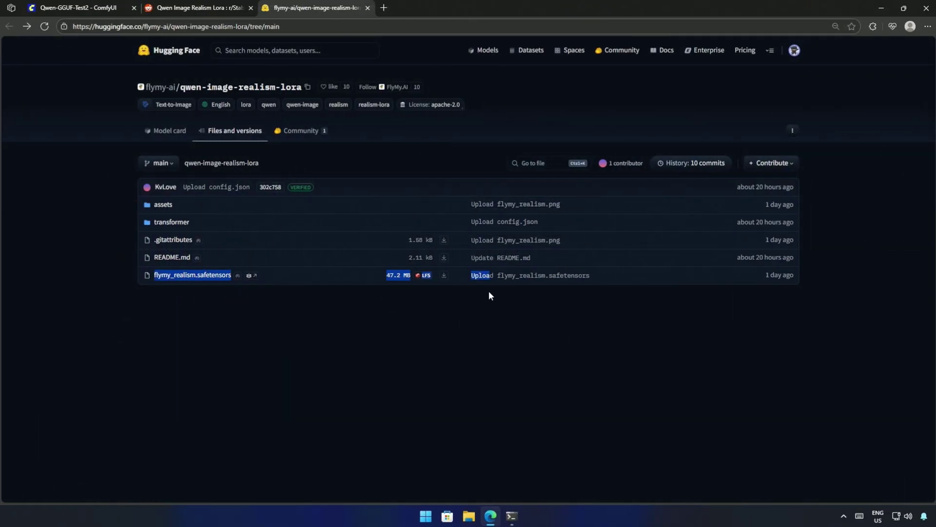
{"action": "left_click", "coordinate": [451, 314]}
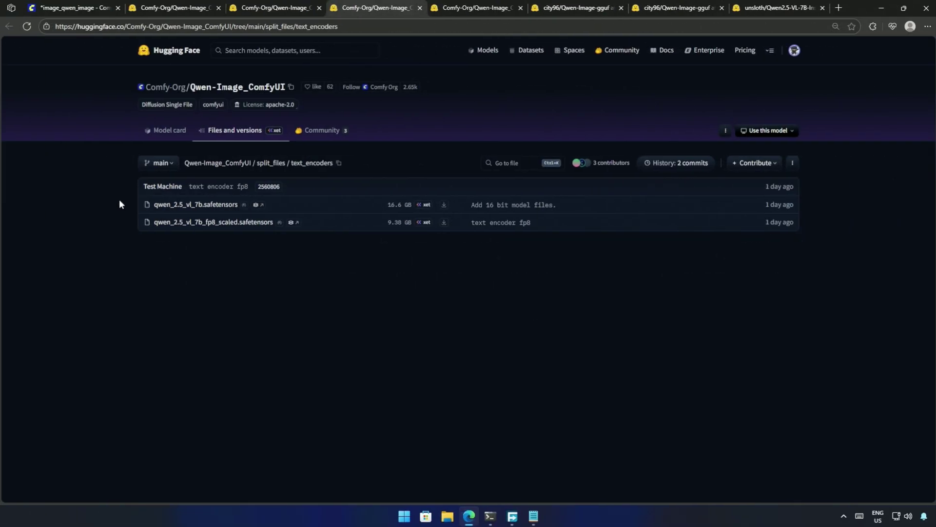
{"action": "left_click_drag", "start_coordinate": [119, 199], "coordinate": [455, 212]}
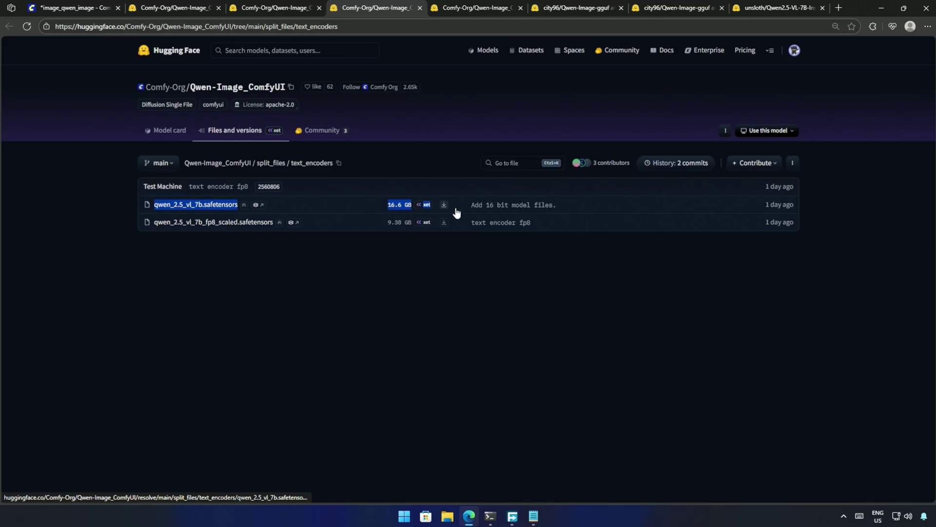
{"action": "left_click", "coordinate": [371, 257]}
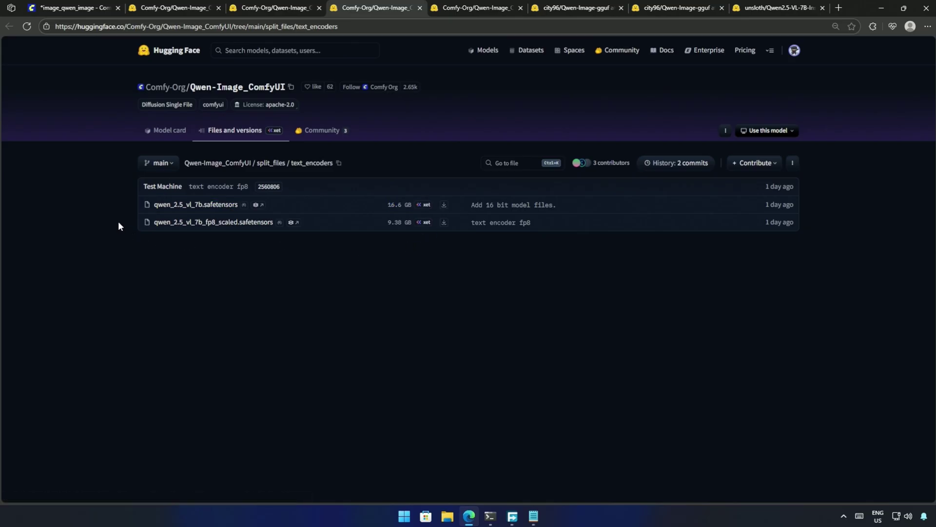
{"action": "left_click_drag", "start_coordinate": [121, 222], "coordinate": [287, 231]}
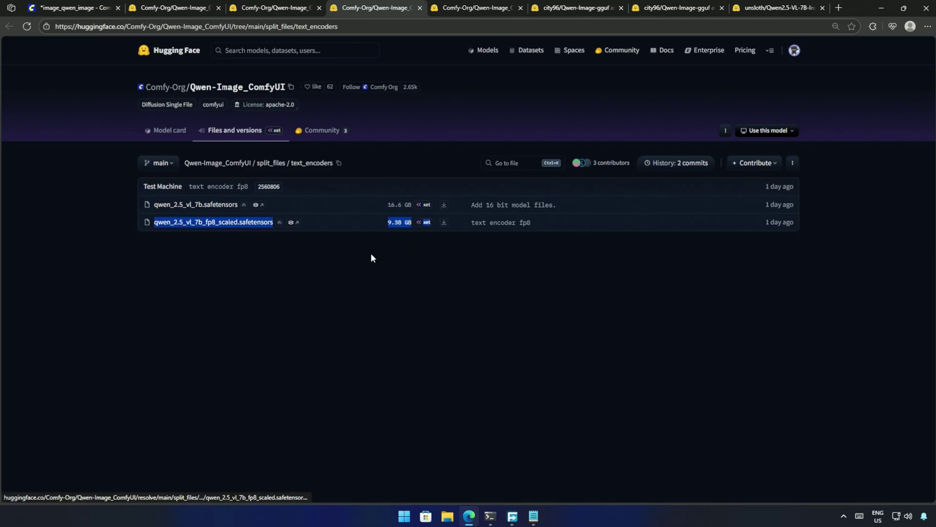
{"action": "left_click", "coordinate": [234, 254]}
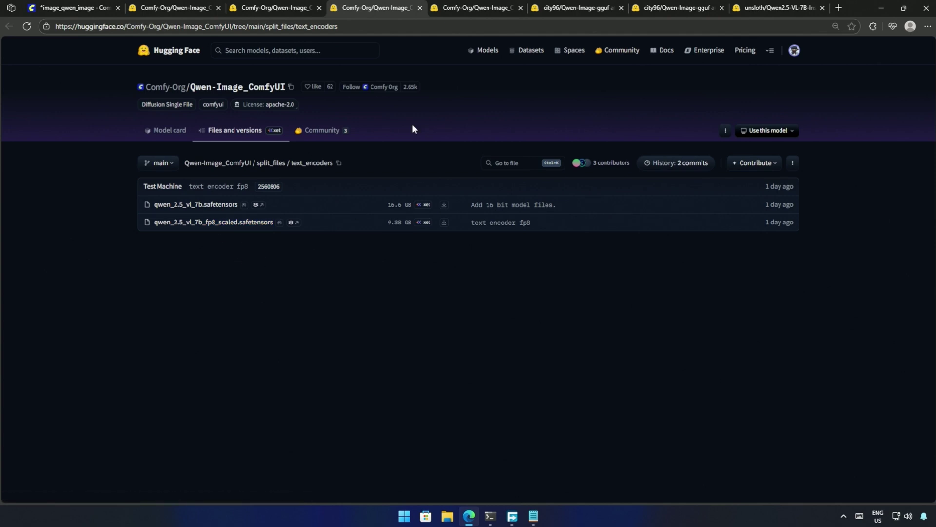
Switch to the split_files/vae page and highlight the VAE file and its size
{"action": "left_click", "coordinate": [497, 8]}
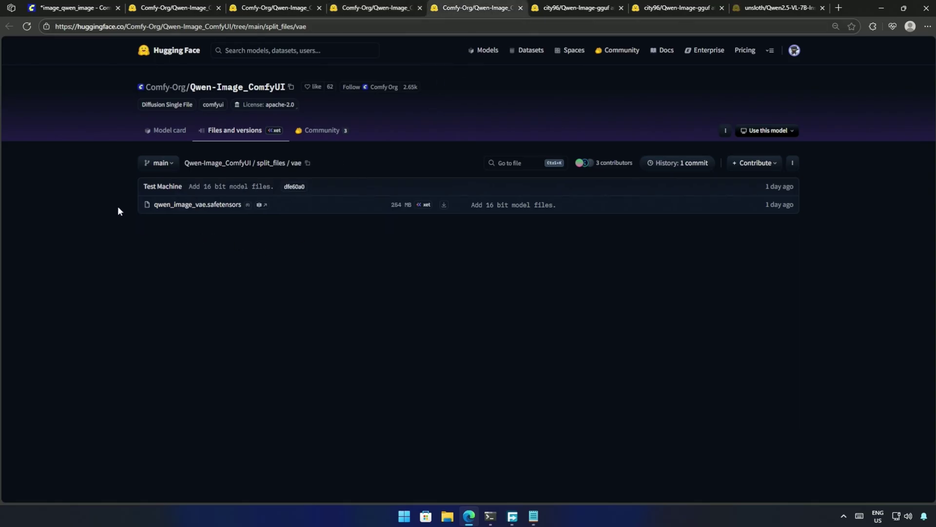
{"action": "left_click_drag", "start_coordinate": [118, 210], "coordinate": [428, 220]}
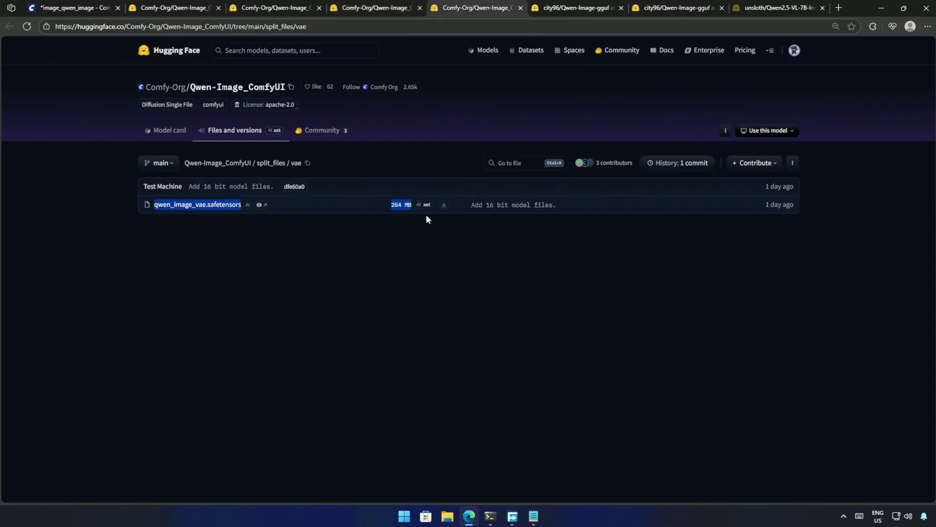
{"action": "left_click", "coordinate": [397, 230]}
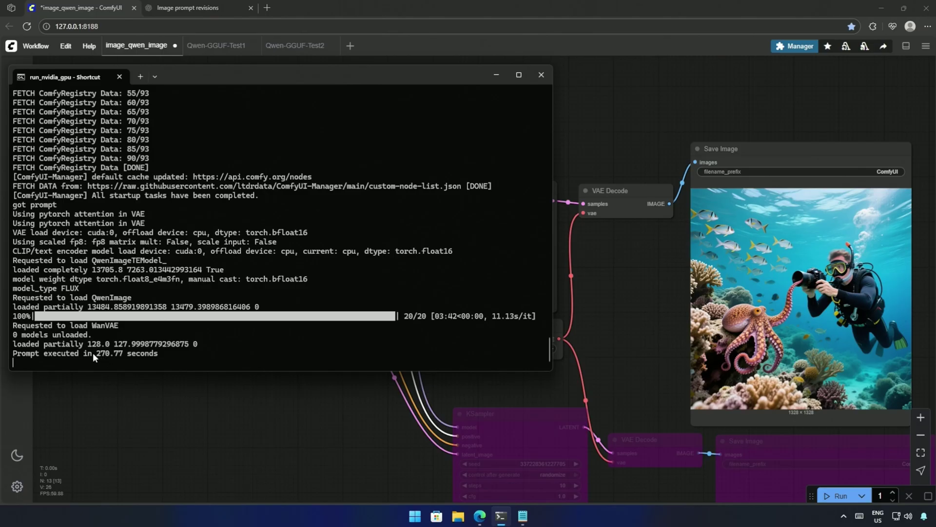
Highlight the last run's execution time and per-step speed, then return to the graph
{"action": "left_click_drag", "start_coordinate": [94, 354], "coordinate": [128, 358]}
{"action": "left_click_drag", "start_coordinate": [488, 315], "coordinate": [520, 315]}
{"action": "scroll", "coordinate": [666, 358], "scroll_direction": "up", "scroll_amount": 2}
{"action": "left_click", "coordinate": [664, 356]}
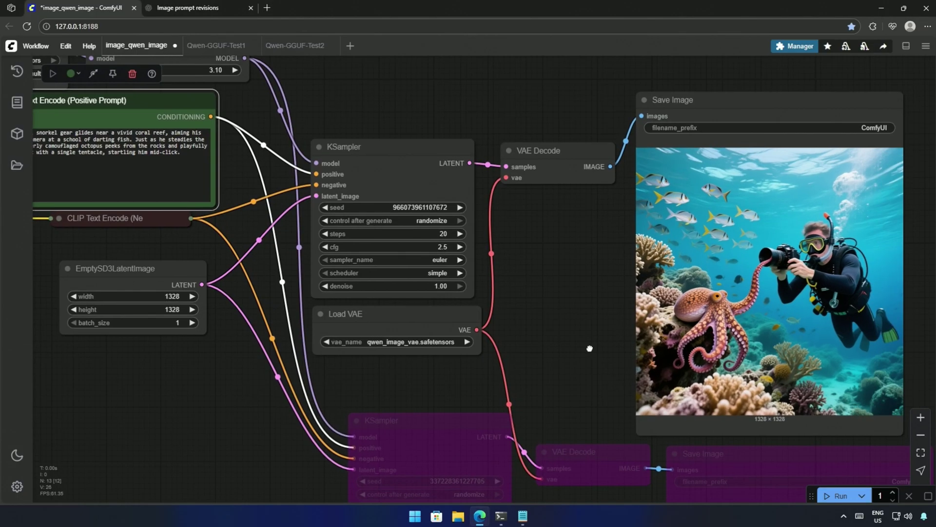
{"action": "scroll", "coordinate": [378, 353], "scroll_direction": "up", "scroll_amount": 3}
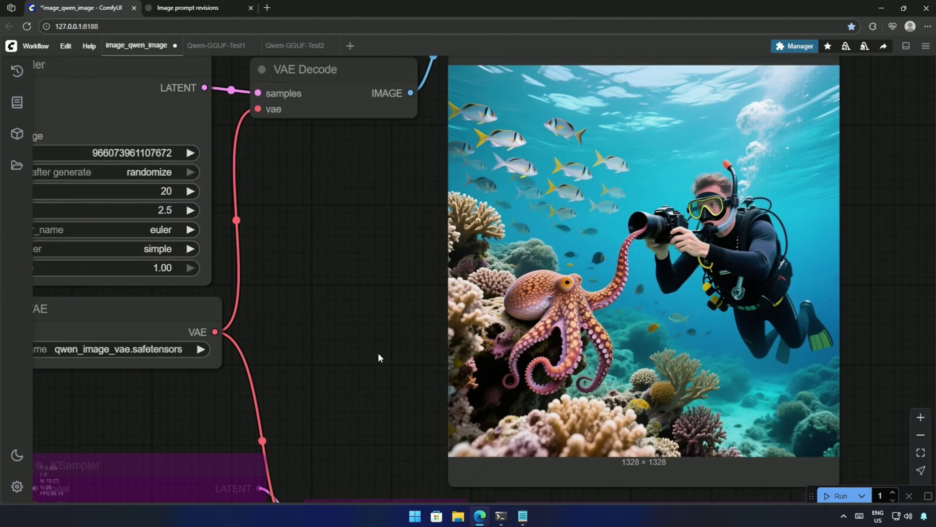
{"action": "left_click_drag", "start_coordinate": [379, 354], "coordinate": [381, 362]}
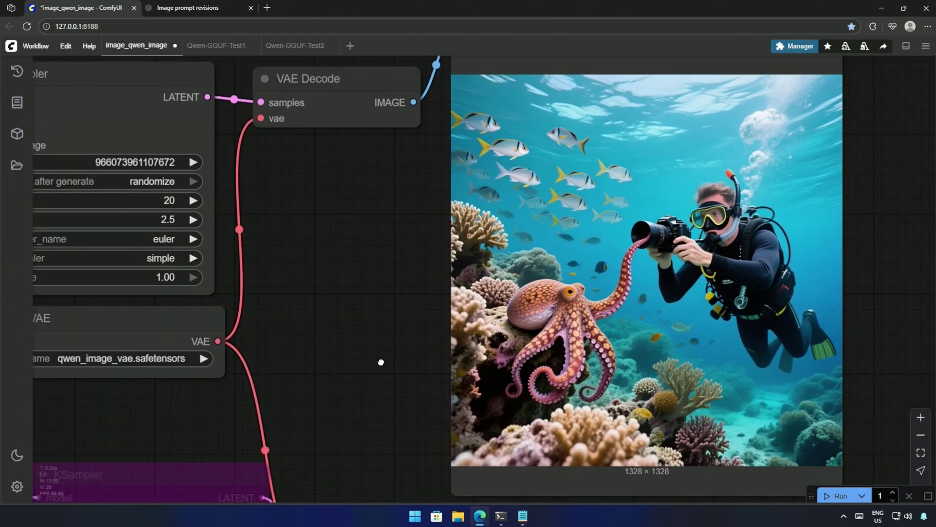
{"action": "scroll", "coordinate": [380, 361], "scroll_direction": "down", "scroll_amount": 5}
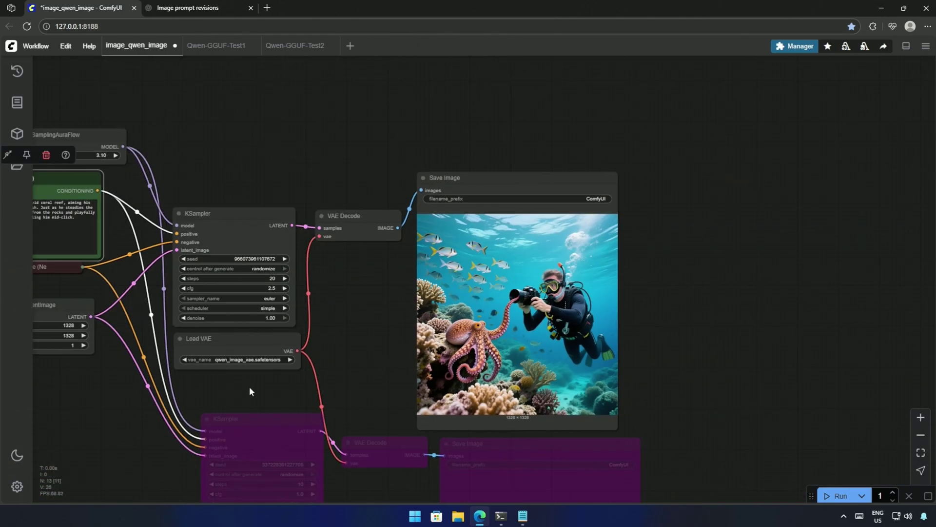
Un-bypass the 10-step res_multistep KSampler, VAE Decode and Save Image nodes
{"action": "left_click_drag", "start_coordinate": [249, 393], "coordinate": [405, 271]}
{"action": "left_click", "coordinate": [411, 278]}
{"action": "left_click", "coordinate": [527, 321]}
{"action": "key", "text": "ctrl+b"}
{"action": "left_click", "coordinate": [649, 320]}
{"action": "key", "text": "ctrl+b"}
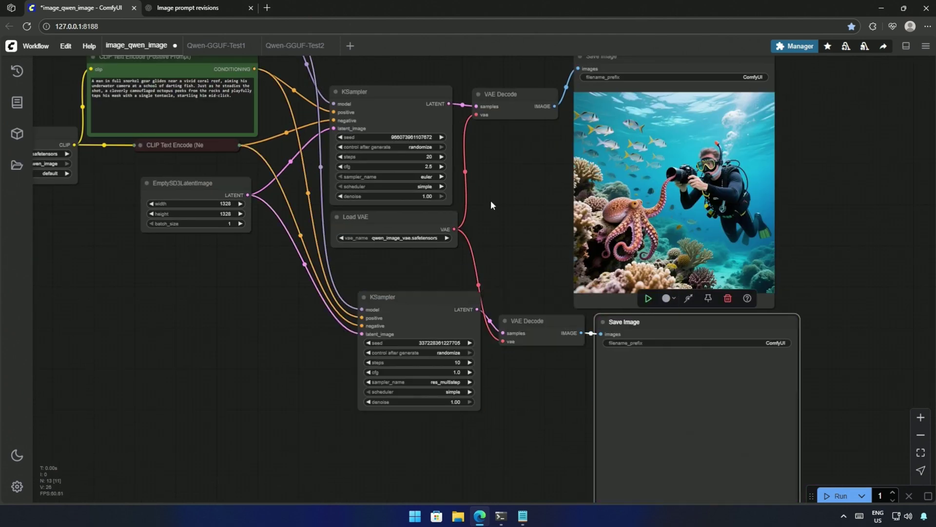
Bypass the 20-step sampler branch and start generating the diver prompt
{"action": "left_click_drag", "start_coordinate": [503, 201], "coordinate": [513, 249]}
{"action": "left_click", "coordinate": [373, 141]}
{"action": "left_click", "coordinate": [516, 143], "text": "shift"}
{"action": "key", "text": "ctrl+b"}
{"action": "left_click", "coordinate": [615, 106]}
{"action": "key", "text": "ctrl+b"}
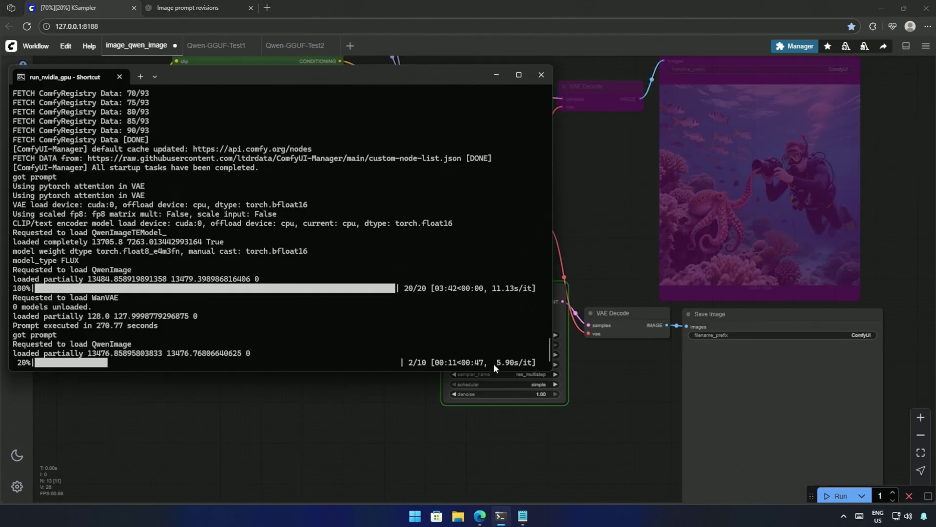
Track the 10-step run's per-step speed and total time, then view the new diver image
{"action": "left_click_drag", "start_coordinate": [495, 364], "coordinate": [521, 364]}
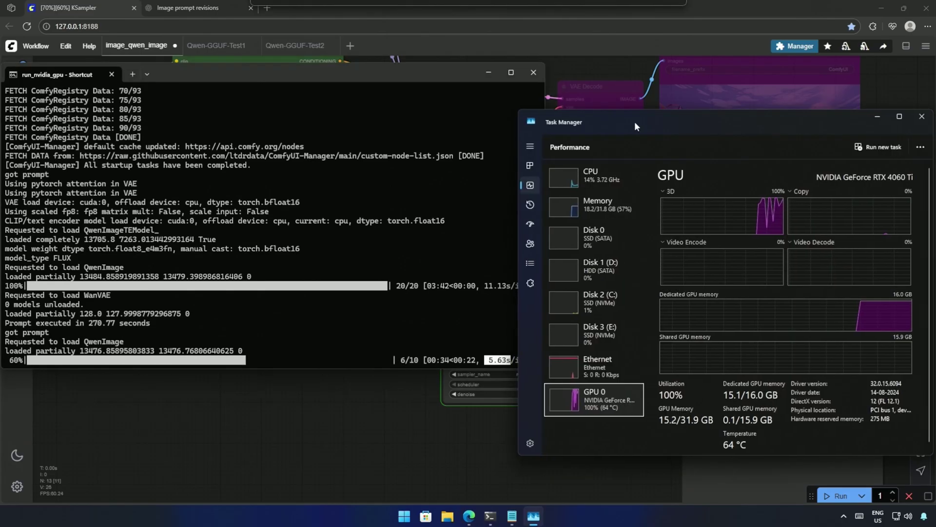
{"action": "left_click_drag", "start_coordinate": [634, 121], "coordinate": [658, 124]}
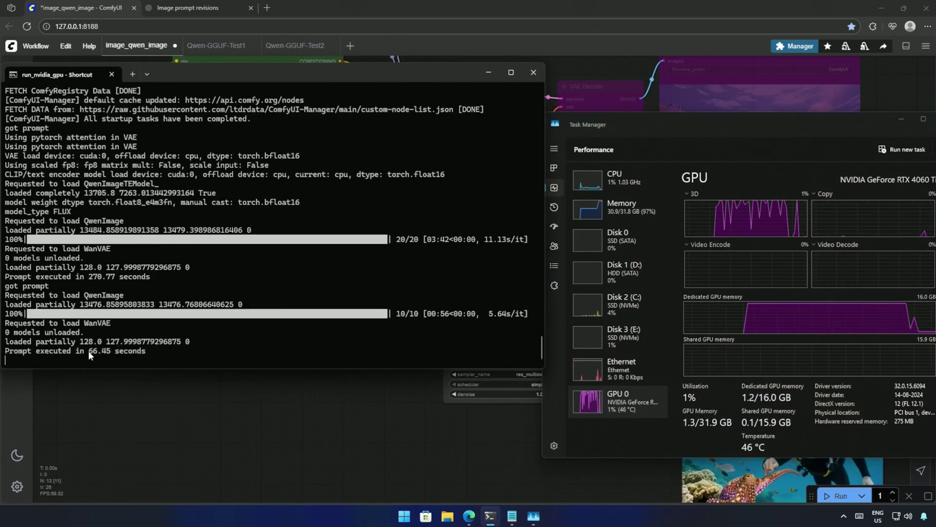
{"action": "left_click_drag", "start_coordinate": [88, 350], "coordinate": [106, 351]}
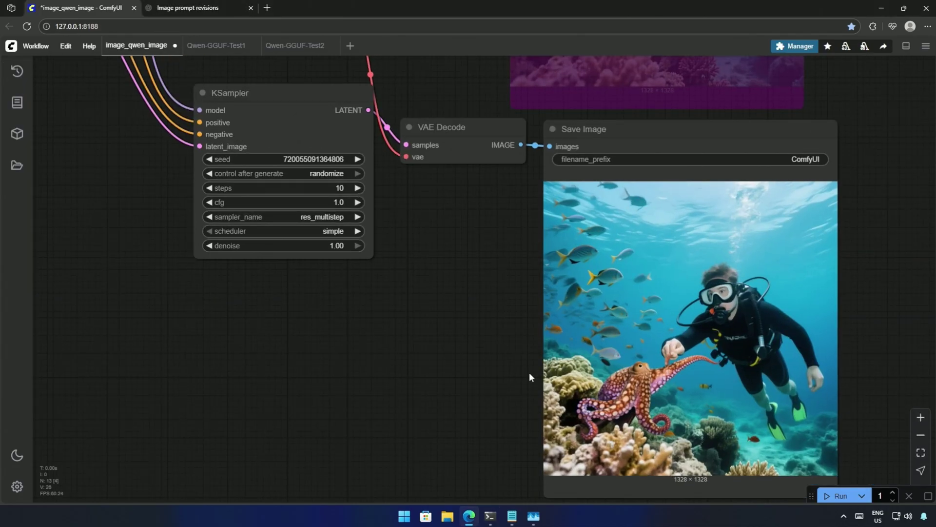
{"action": "left_click_drag", "start_coordinate": [530, 375], "coordinate": [398, 337]}
{"action": "scroll", "coordinate": [542, 329], "scroll_direction": "up", "scroll_amount": 4}
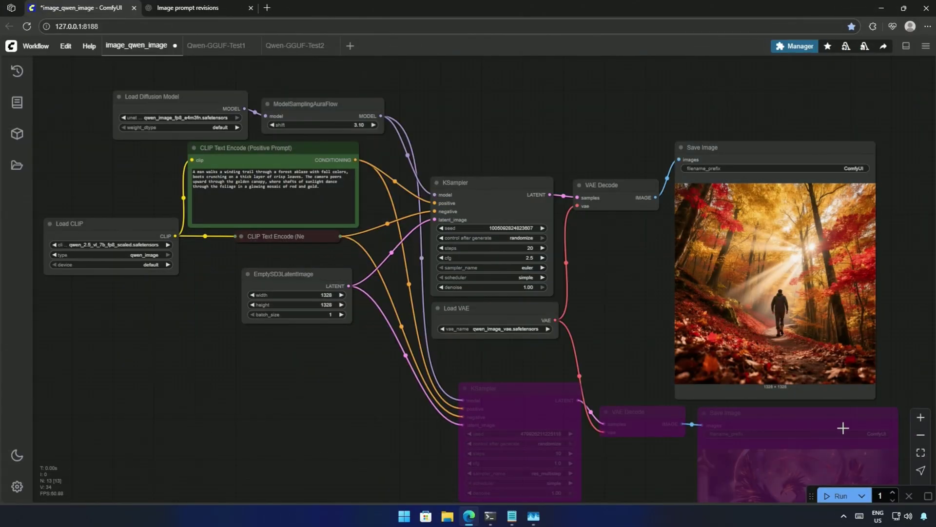
{"action": "scroll", "coordinate": [887, 370], "scroll_direction": "up", "scroll_amount": 2}
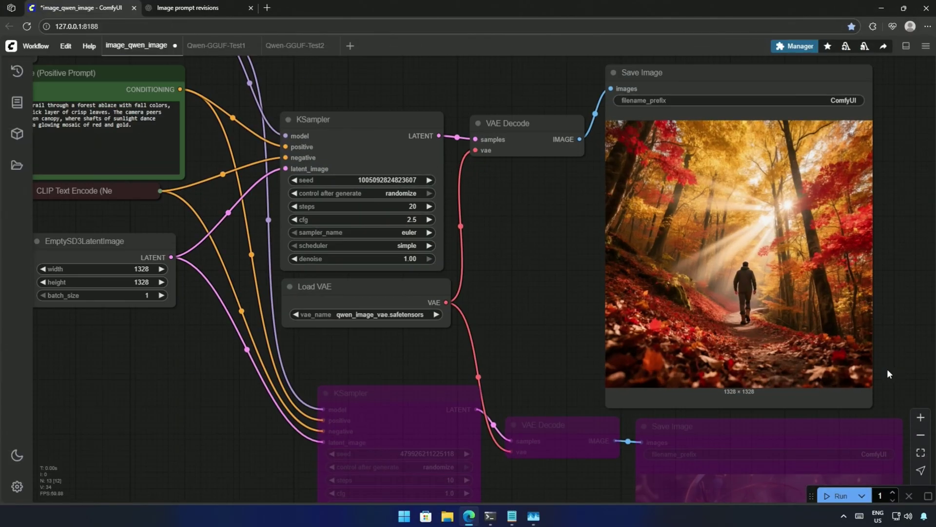
{"action": "scroll", "coordinate": [888, 369], "scroll_direction": "up", "scroll_amount": 2}
{"action": "scroll", "coordinate": [897, 348], "scroll_direction": "up", "scroll_amount": 2}
{"action": "scroll", "coordinate": [867, 404], "scroll_direction": "up", "scroll_amount": 1}
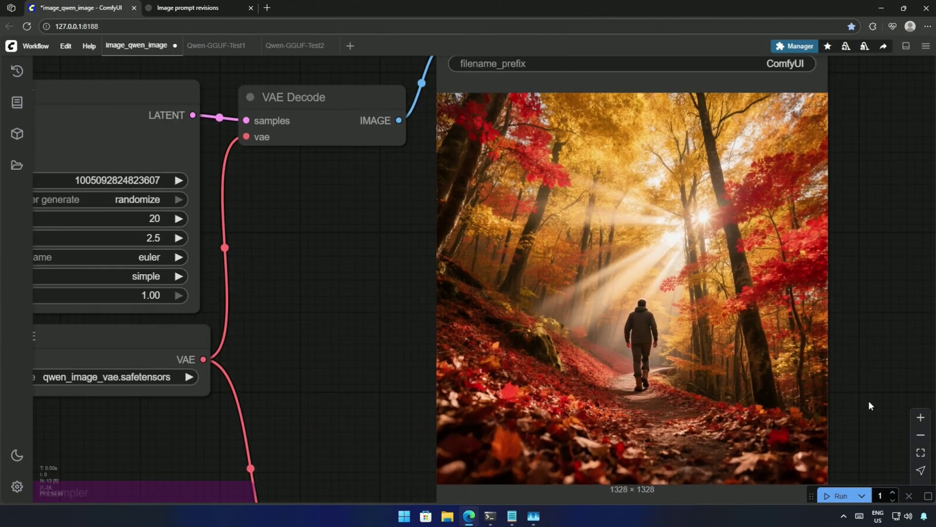
View the 20-step autumn forest image full size, then the 10-step forest render
{"action": "left_click_drag", "start_coordinate": [868, 400], "coordinate": [849, 390]}
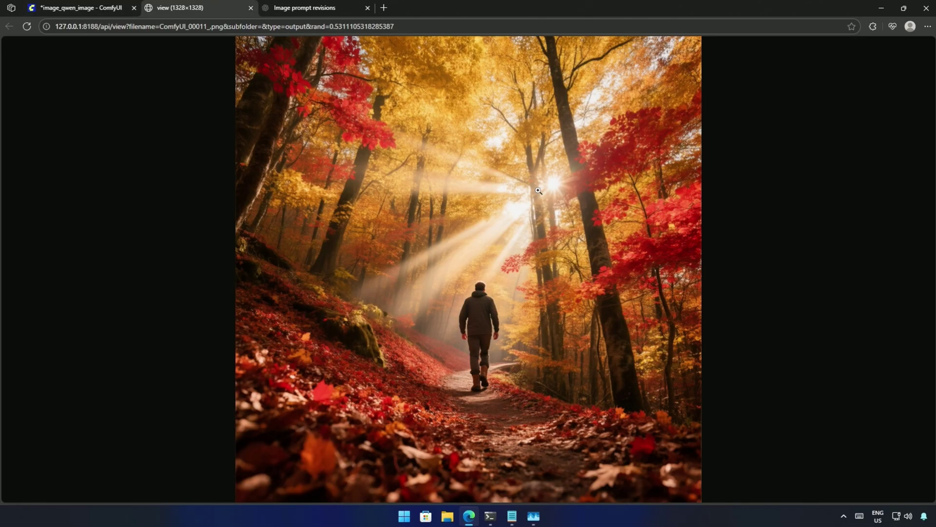
{"action": "left_click", "coordinate": [536, 208]}
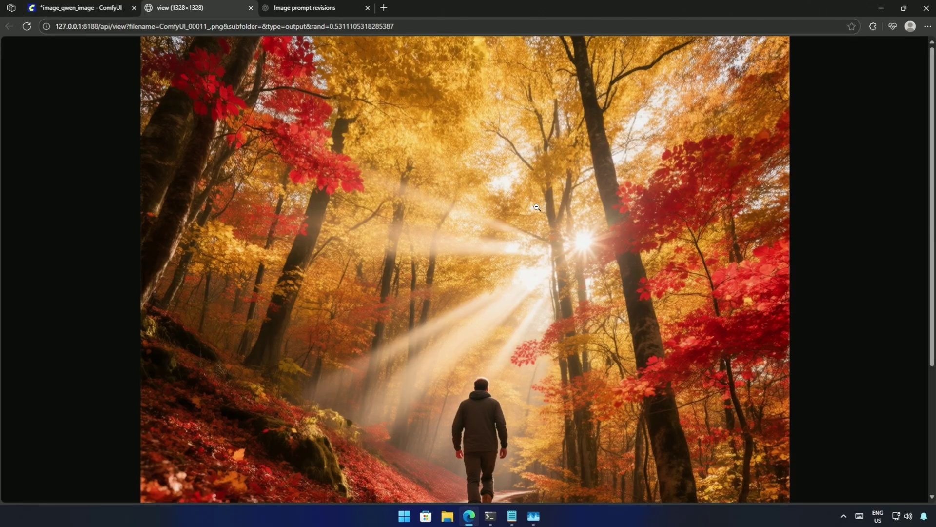
{"action": "scroll", "coordinate": [614, 305], "scroll_direction": "down", "scroll_amount": 2}
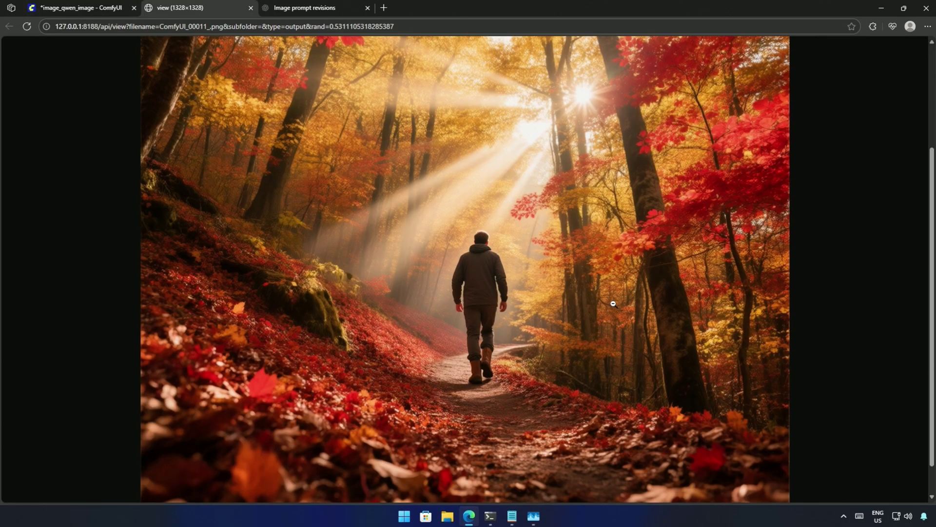
{"action": "scroll", "coordinate": [613, 304], "scroll_direction": "down", "scroll_amount": 1}
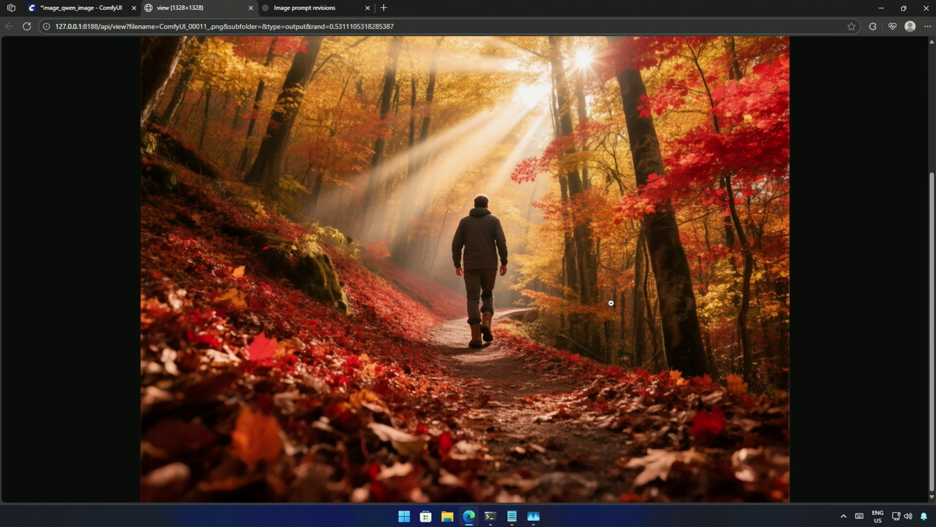
{"action": "scroll", "coordinate": [610, 303], "scroll_direction": "up", "scroll_amount": 1}
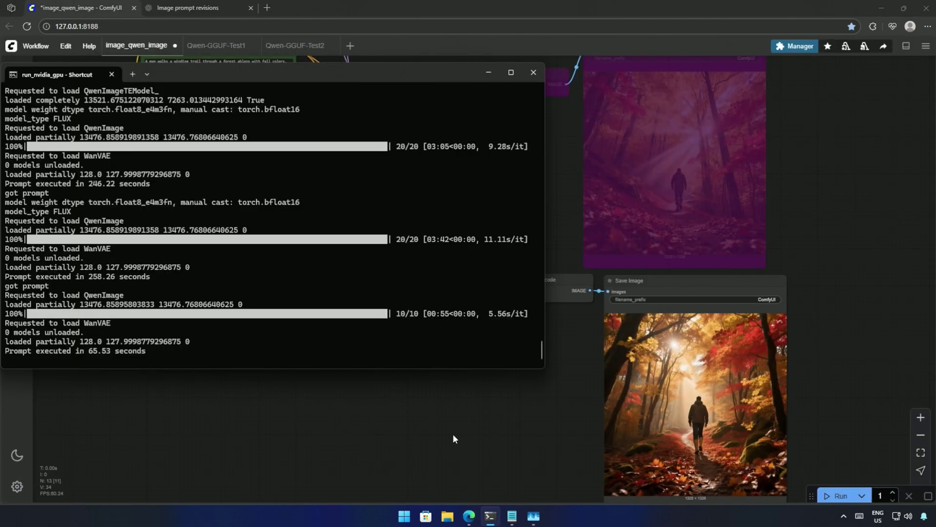
{"action": "scroll", "coordinate": [561, 456], "scroll_direction": "up", "scroll_amount": 5}
{"action": "mouse_move", "coordinate": [561, 455]}
{"action": "left_mouse_down"}
{"action": "mouse_move", "coordinate": [393, 364]}
{"action": "mouse_move", "coordinate": [375, 378]}
{"action": "mouse_move", "coordinate": [328, 369]}
{"action": "left_mouse_up"}
{"action": "scroll", "coordinate": [393, 364], "scroll_direction": "up", "scroll_amount": 2}
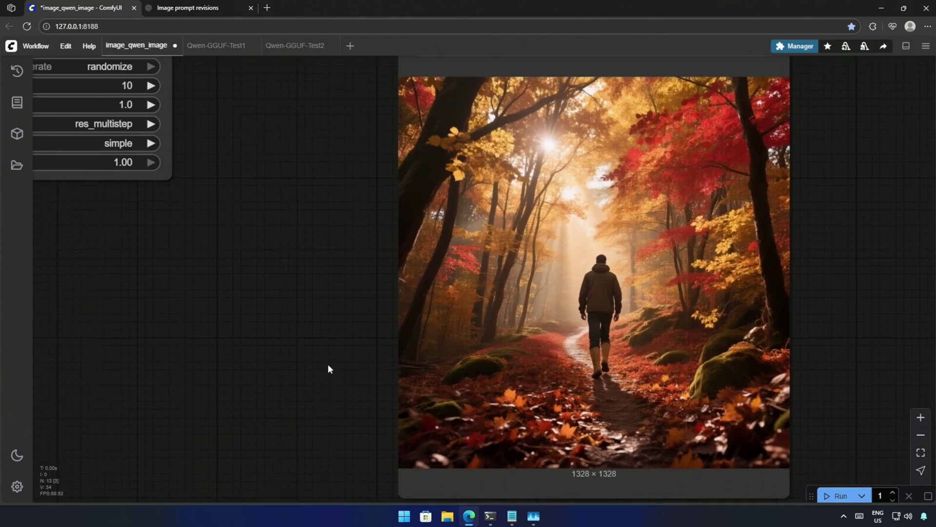
{"action": "scroll", "coordinate": [327, 363], "scroll_direction": "down", "scroll_amount": 2}
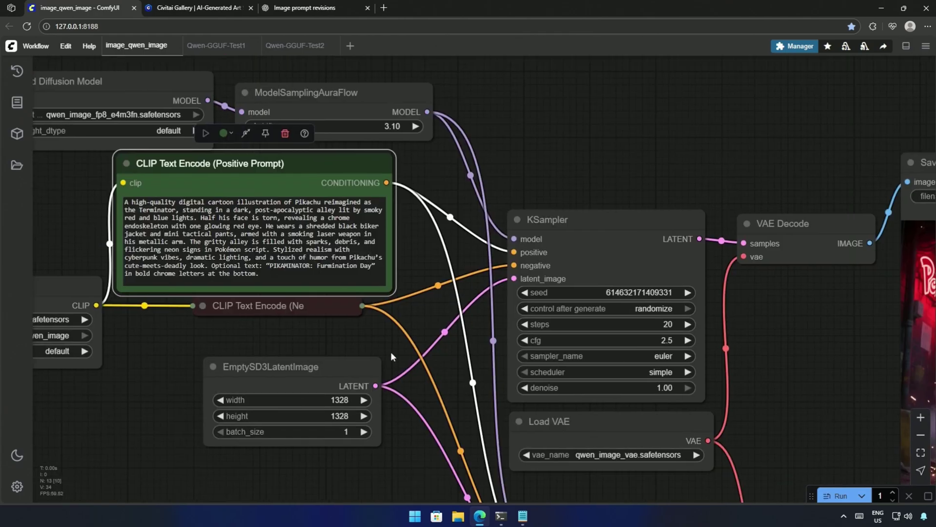
{"action": "scroll", "coordinate": [392, 353], "scroll_direction": "up", "scroll_amount": 3}
{"action": "left_click_drag", "start_coordinate": [366, 331], "coordinate": [451, 390]}
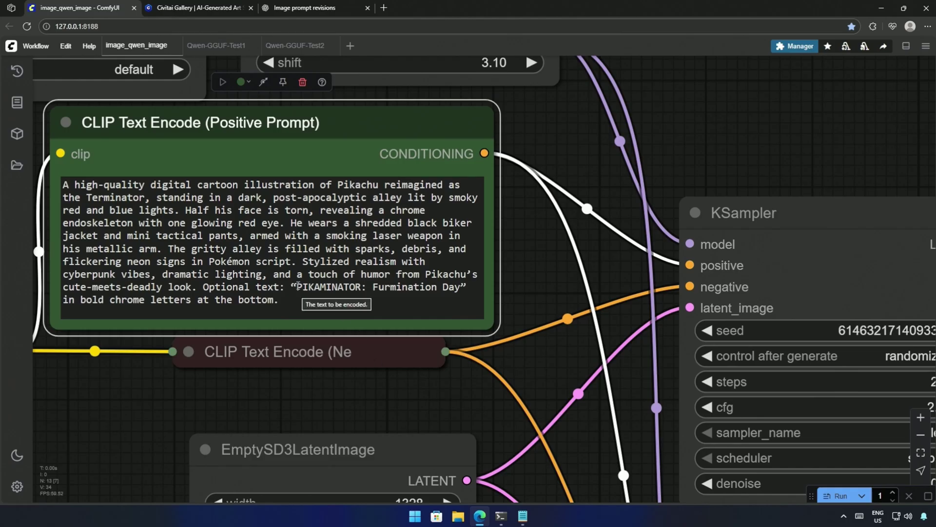
Highlight the PIKAMINATOR: Furmination Day title request, then view the rendered Pikachu poster
{"action": "left_click_drag", "start_coordinate": [295, 287], "coordinate": [285, 296]}
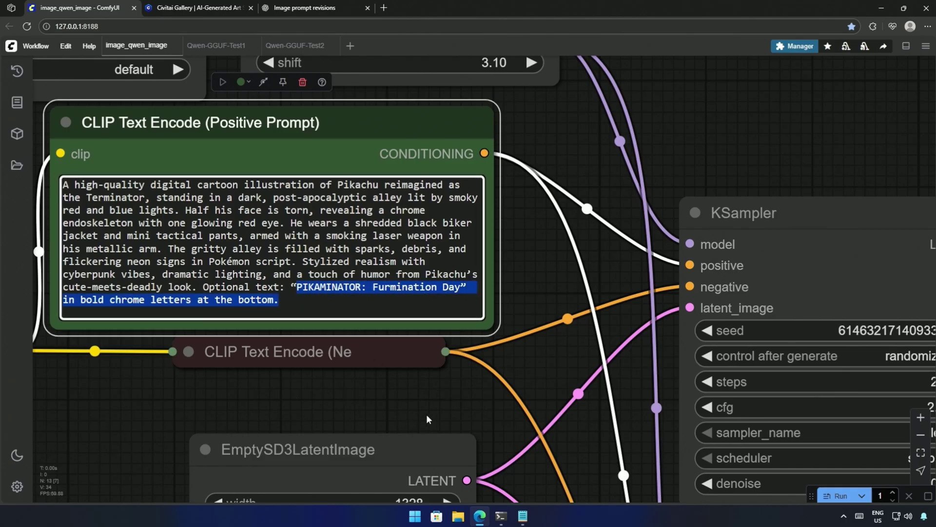
{"action": "left_click", "coordinate": [470, 399]}
{"action": "left_click_drag", "start_coordinate": [501, 411], "coordinate": [197, 307]}
{"action": "scroll", "coordinate": [726, 405], "scroll_direction": "down", "scroll_amount": 2}
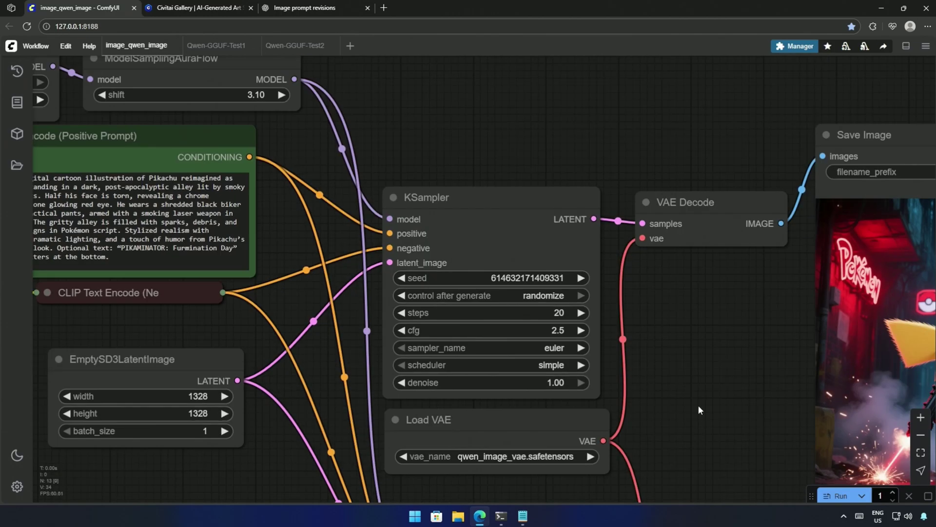
{"action": "scroll", "coordinate": [725, 405], "scroll_direction": "up", "scroll_amount": 2}
{"action": "mouse_move", "coordinate": [725, 405]}
{"action": "left_mouse_down"}
{"action": "mouse_move", "coordinate": [376, 257]}
{"action": "mouse_move", "coordinate": [336, 355]}
{"action": "mouse_move", "coordinate": [356, 324]}
{"action": "mouse_move", "coordinate": [279, 314]}
{"action": "mouse_move", "coordinate": [267, 358]}
{"action": "left_mouse_up"}
{"action": "scroll", "coordinate": [355, 324], "scroll_direction": "up", "scroll_amount": 2}
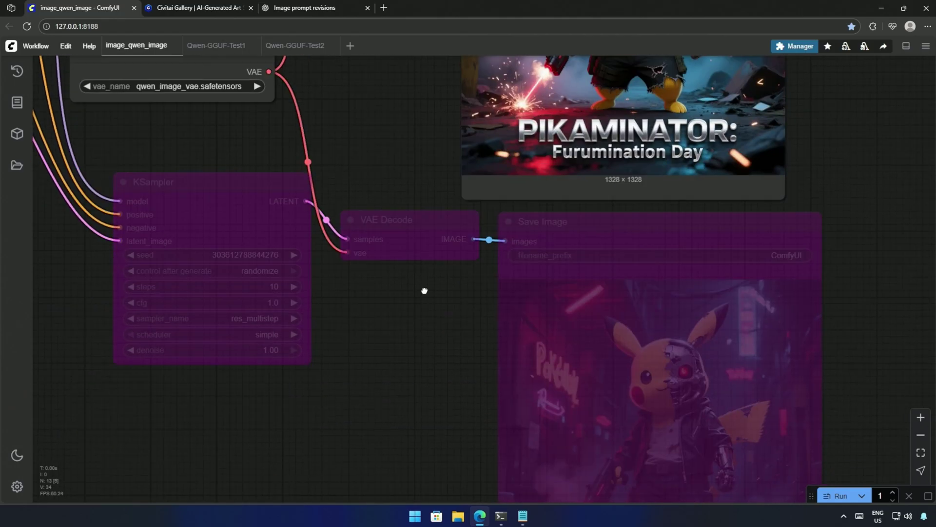
{"action": "scroll", "coordinate": [424, 290], "scroll_direction": "up", "scroll_amount": 2}
{"action": "scroll", "coordinate": [402, 350], "scroll_direction": "up", "scroll_amount": 2}
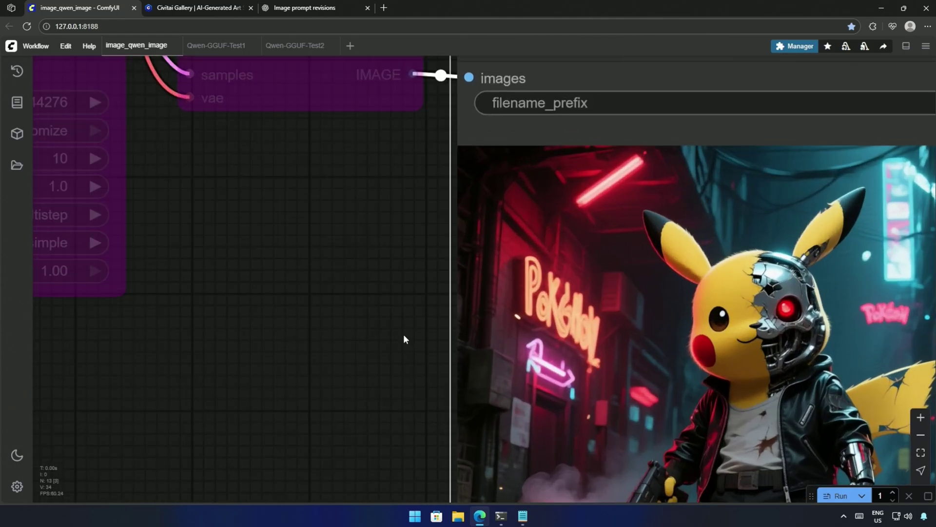
{"action": "scroll", "coordinate": [406, 330], "scroll_direction": "up", "scroll_amount": 2}
{"action": "scroll", "coordinate": [388, 254], "scroll_direction": "up", "scroll_amount": 2}
{"action": "scroll", "coordinate": [389, 242], "scroll_direction": "up", "scroll_amount": 3}
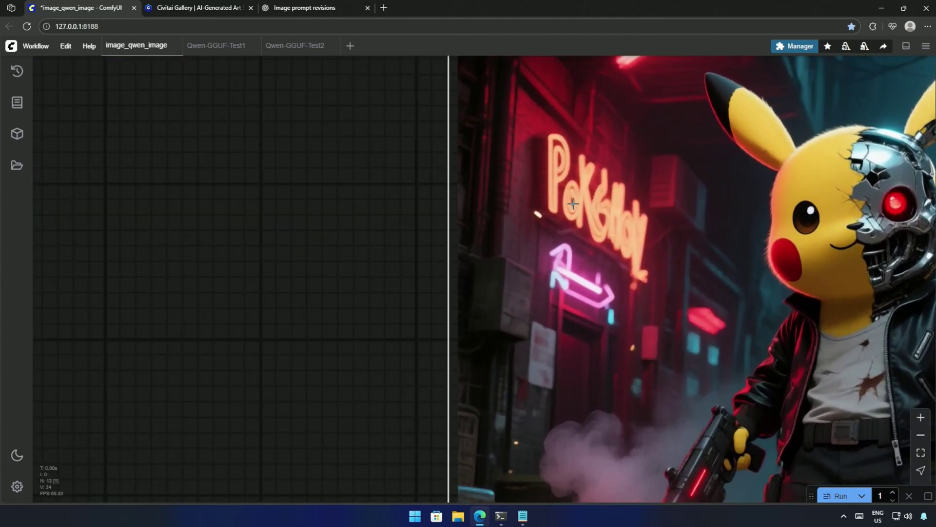
{"action": "scroll", "coordinate": [460, 318], "scroll_direction": "down", "scroll_amount": 2}
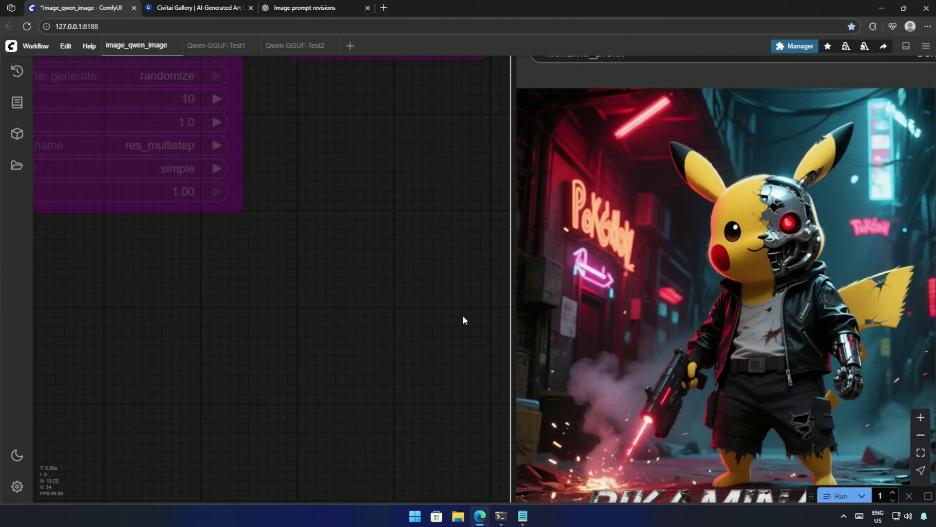
{"action": "scroll", "coordinate": [379, 196], "scroll_direction": "down", "scroll_amount": 2}
{"action": "scroll", "coordinate": [373, 197], "scroll_direction": "down", "scroll_amount": 1}
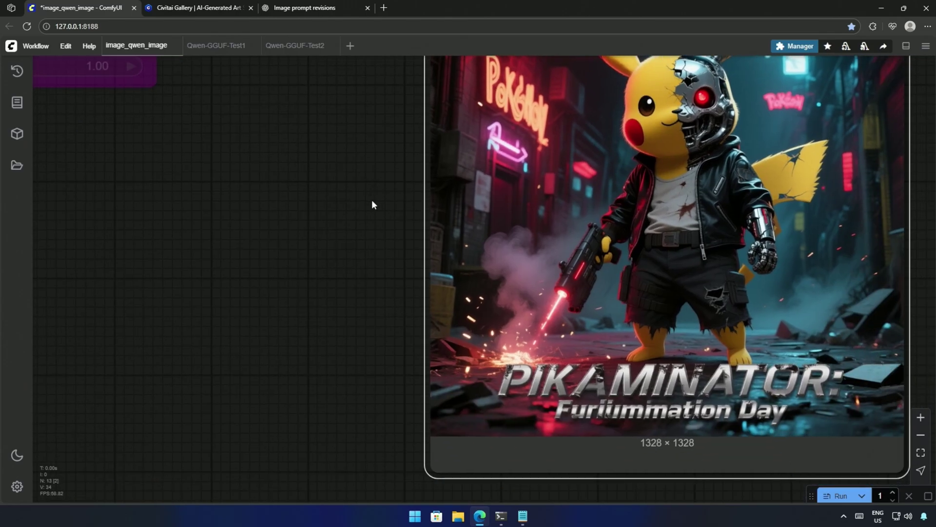
{"action": "left_click_drag", "start_coordinate": [372, 201], "coordinate": [301, 193]}
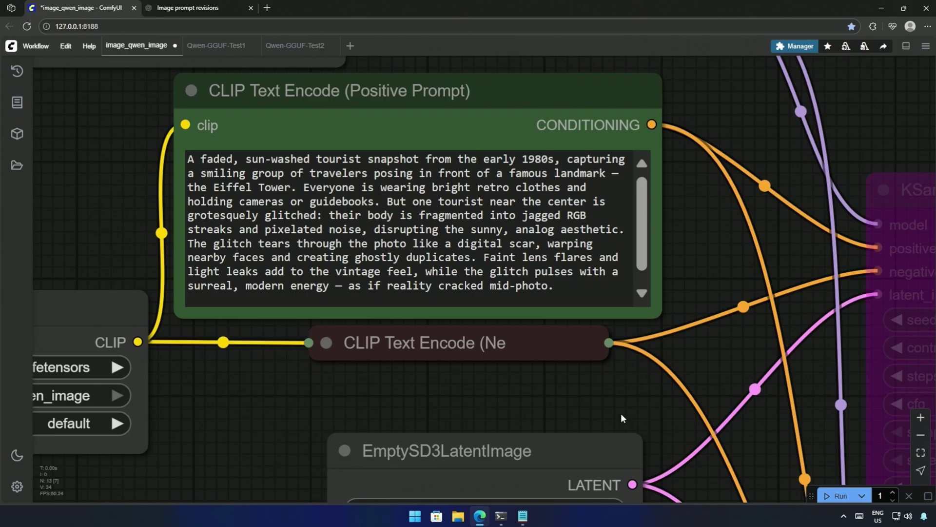
{"action": "scroll", "coordinate": [626, 409], "scroll_direction": "down", "scroll_amount": 4}
{"action": "scroll", "coordinate": [625, 409], "scroll_direction": "down", "scroll_amount": 2}
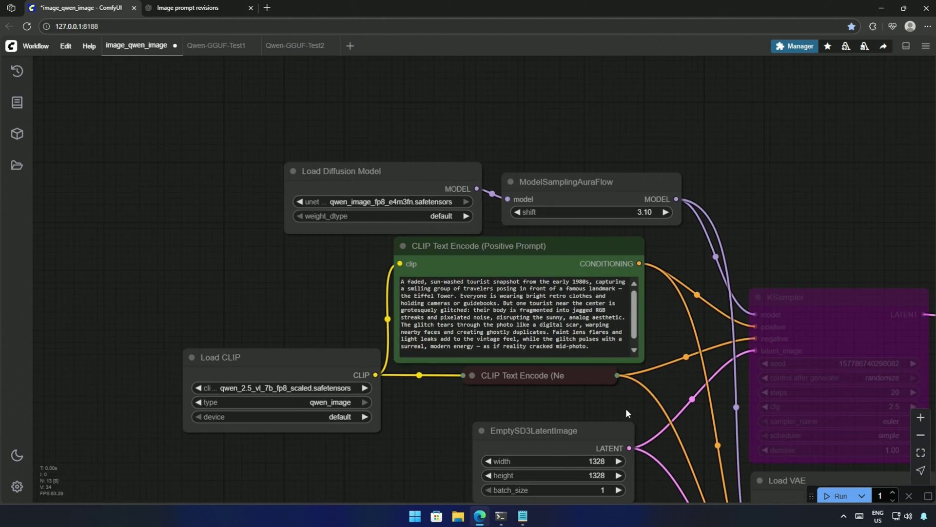
{"action": "scroll", "coordinate": [627, 408], "scroll_direction": "down", "scroll_amount": 2}
{"action": "scroll", "coordinate": [443, 336], "scroll_direction": "down", "scroll_amount": 3}
{"action": "scroll", "coordinate": [453, 295], "scroll_direction": "down", "scroll_amount": 3}
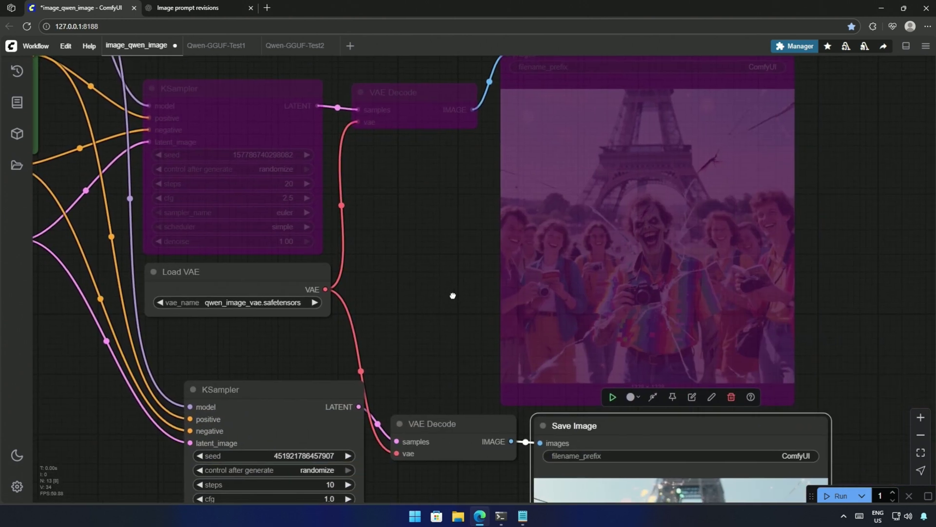
{"action": "scroll", "coordinate": [494, 333], "scroll_direction": "down", "scroll_amount": 3}
{"action": "scroll", "coordinate": [468, 293], "scroll_direction": "down", "scroll_amount": 3}
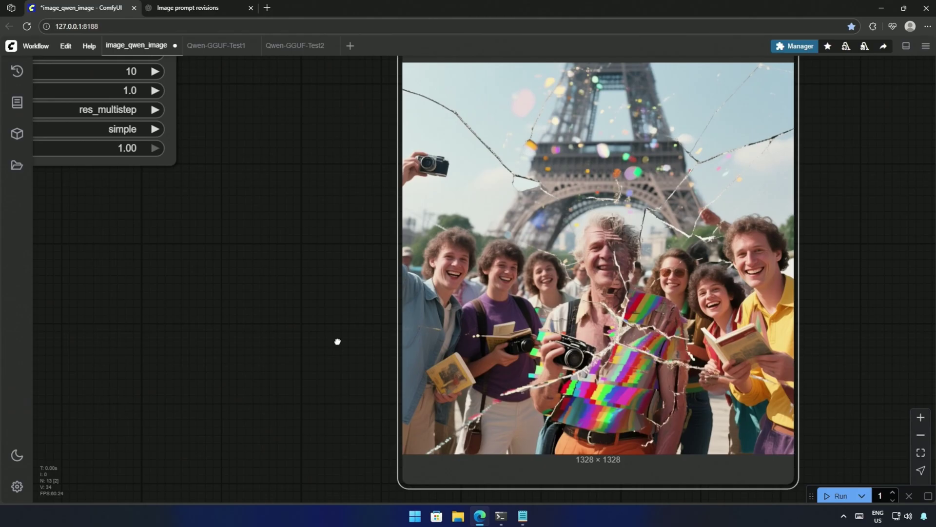
Pan the canvas to inspect the full zombie Eiffel Tower tourist snapshot and sampler settings
{"action": "mouse_move", "coordinate": [337, 342]}
{"action": "left_mouse_down"}
{"action": "mouse_move", "coordinate": [330, 334]}
{"action": "mouse_move", "coordinate": [318, 347]}
{"action": "mouse_move", "coordinate": [308, 376]}
{"action": "left_mouse_up"}
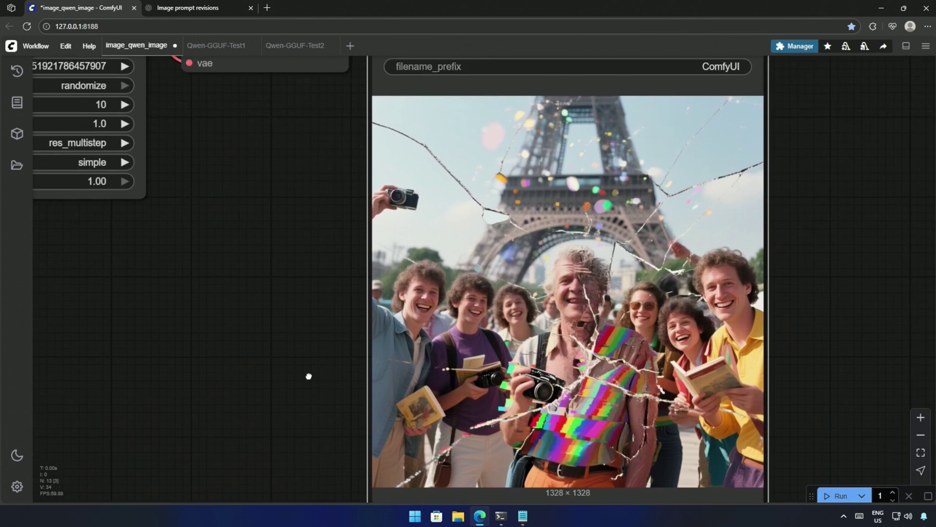
{"action": "scroll", "coordinate": [299, 345], "scroll_direction": "down", "scroll_amount": 3}
{"action": "scroll", "coordinate": [296, 308], "scroll_direction": "up", "scroll_amount": 2}
{"action": "scroll", "coordinate": [594, 280], "scroll_direction": "up", "scroll_amount": 5}
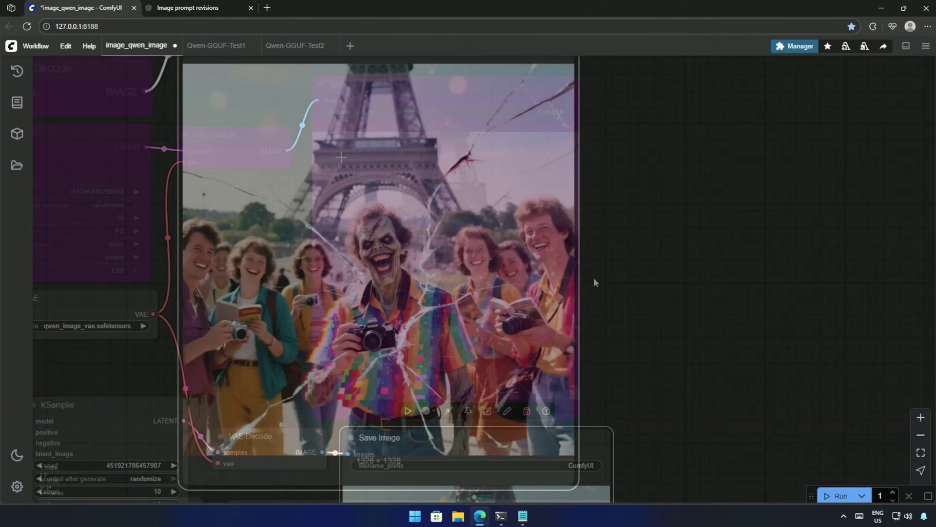
{"action": "scroll", "coordinate": [643, 294], "scroll_direction": "up", "scroll_amount": 2}
{"action": "left_click_drag", "start_coordinate": [643, 294], "coordinate": [854, 320]}
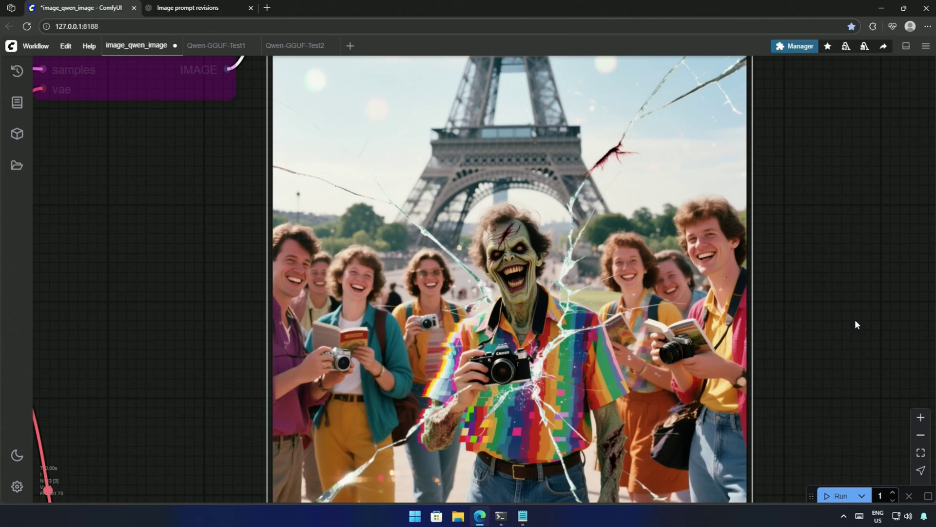
{"action": "scroll", "coordinate": [856, 319], "scroll_direction": "down", "scroll_amount": 2}
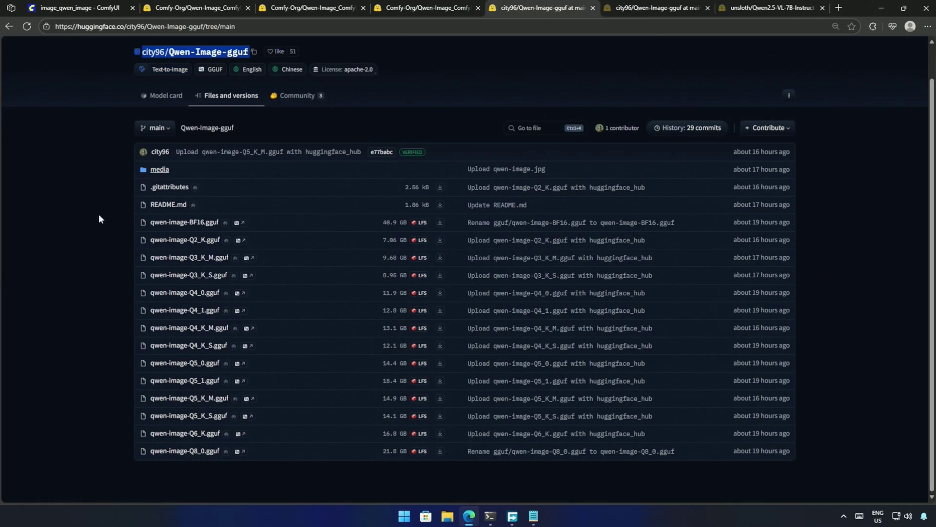
Highlight the Q2_K–Q8_0 GGUF rows, then the 13.1 GB qwen-image-Q4_K_M.gguf row
{"action": "left_click_drag", "start_coordinate": [124, 236], "coordinate": [408, 472]}
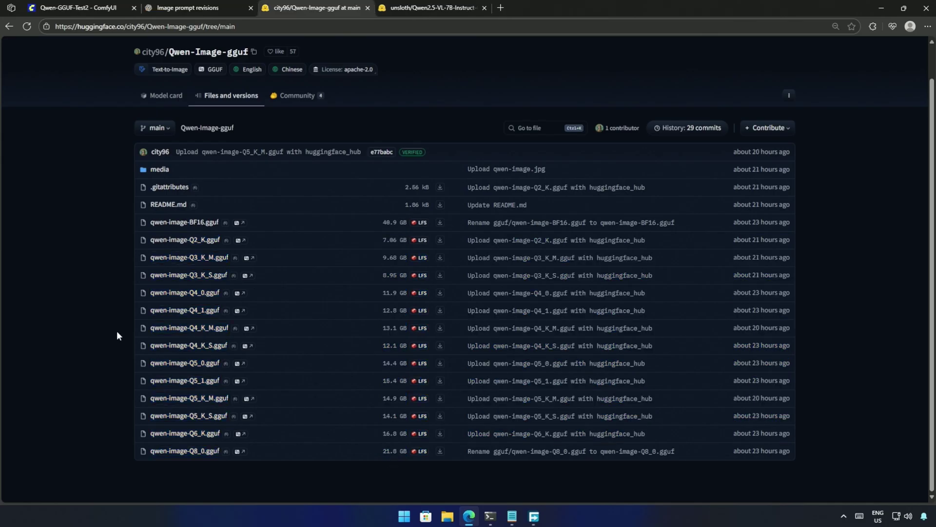
{"action": "left_click_drag", "start_coordinate": [116, 331], "coordinate": [449, 329]}
Start the Q4_K_M download and highlight the duck description in the Qwen-GGUF-Test2 prompt
{"action": "left_click", "coordinate": [441, 329]}
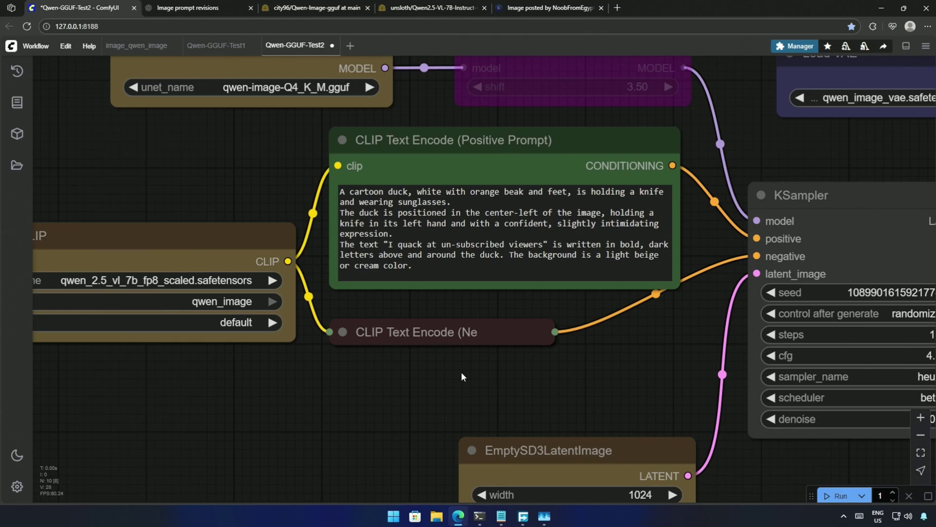
{"action": "left_click_drag", "start_coordinate": [462, 374], "coordinate": [537, 428]}
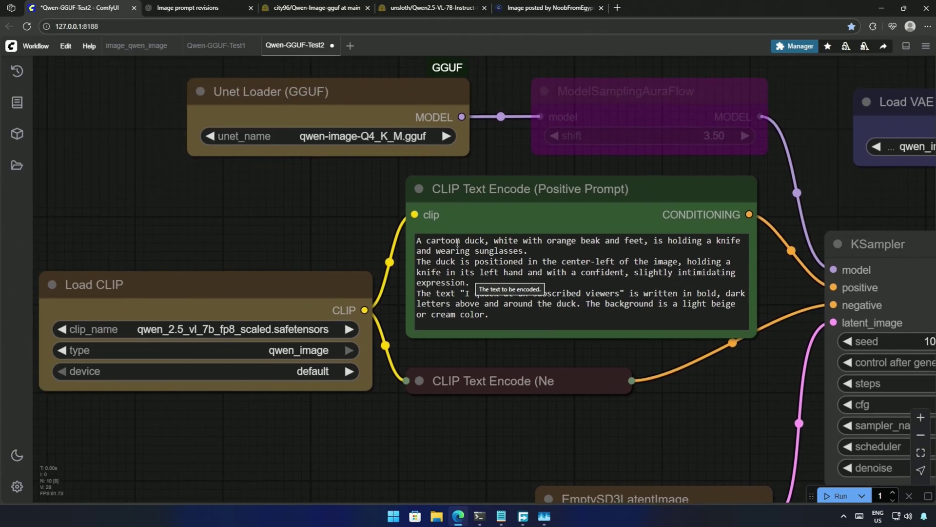
{"action": "left_click_drag", "start_coordinate": [459, 242], "coordinate": [528, 252]}
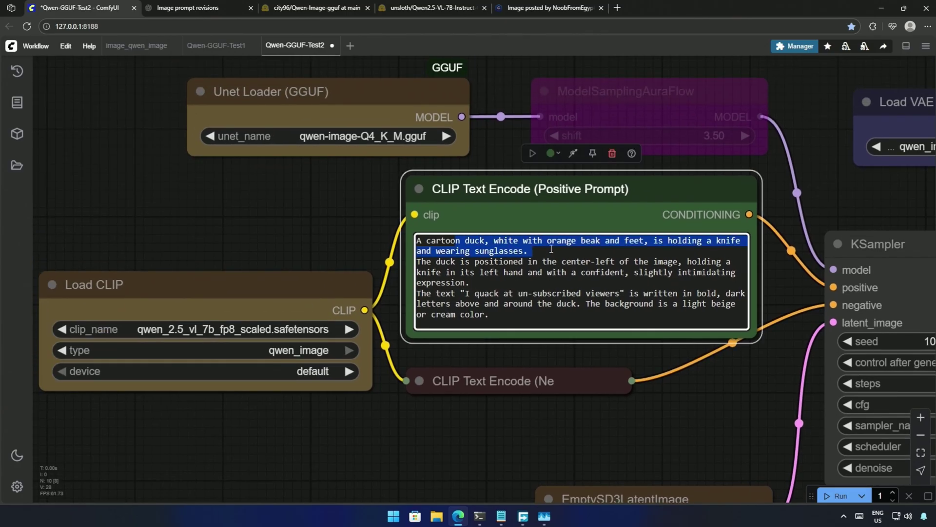
Bring the full 'I quack at un-subscribed viewers' duck image preview into view
{"action": "left_click", "coordinate": [510, 281]}
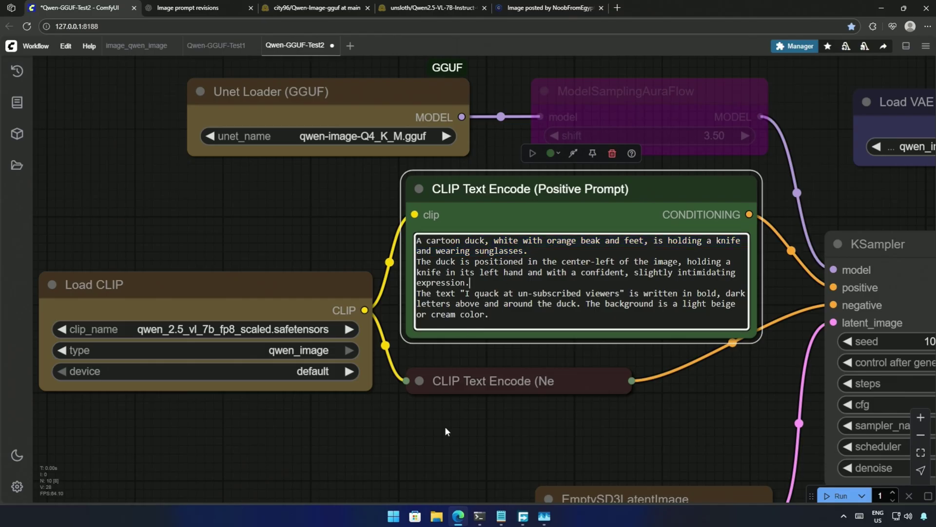
{"action": "scroll", "coordinate": [450, 421], "scroll_direction": "down", "scroll_amount": 2}
{"action": "scroll", "coordinate": [455, 416], "scroll_direction": "down", "scroll_amount": 1}
{"action": "scroll", "coordinate": [455, 412], "scroll_direction": "down", "scroll_amount": 1}
{"action": "left_click_drag", "start_coordinate": [538, 433], "coordinate": [219, 329]}
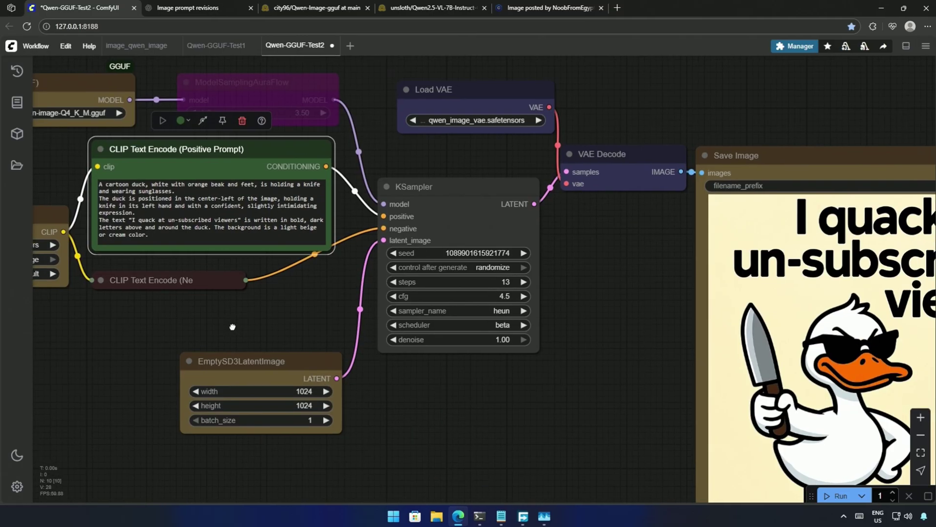
{"action": "left_click_drag", "start_coordinate": [528, 430], "coordinate": [357, 352]}
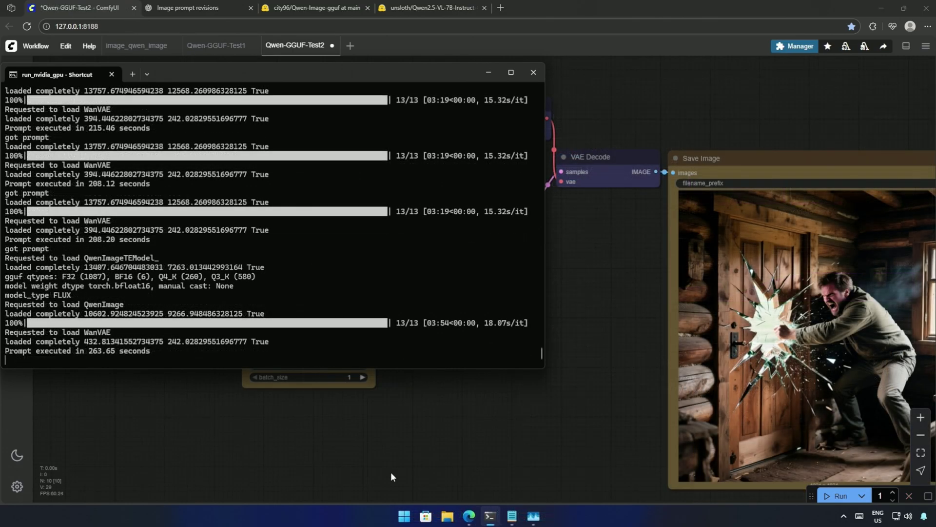
Review the cabin-door and ice-climber renders, then queue the flymy_realism.safetensors LoRA download
{"action": "left_click", "coordinate": [590, 373]}
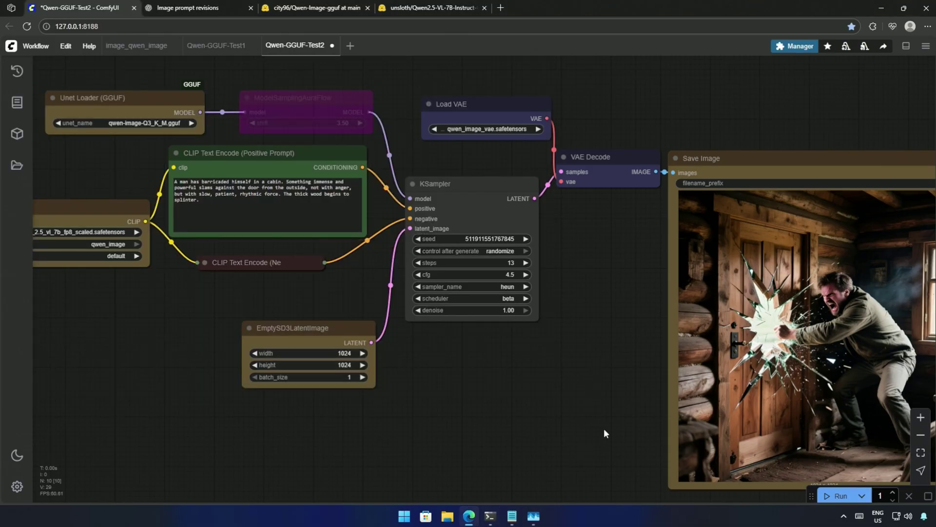
{"action": "scroll", "coordinate": [603, 428], "scroll_direction": "up", "scroll_amount": 2}
{"action": "scroll", "coordinate": [463, 388], "scroll_direction": "up", "scroll_amount": 2}
{"action": "left_click_drag", "start_coordinate": [462, 388], "coordinate": [352, 382]}
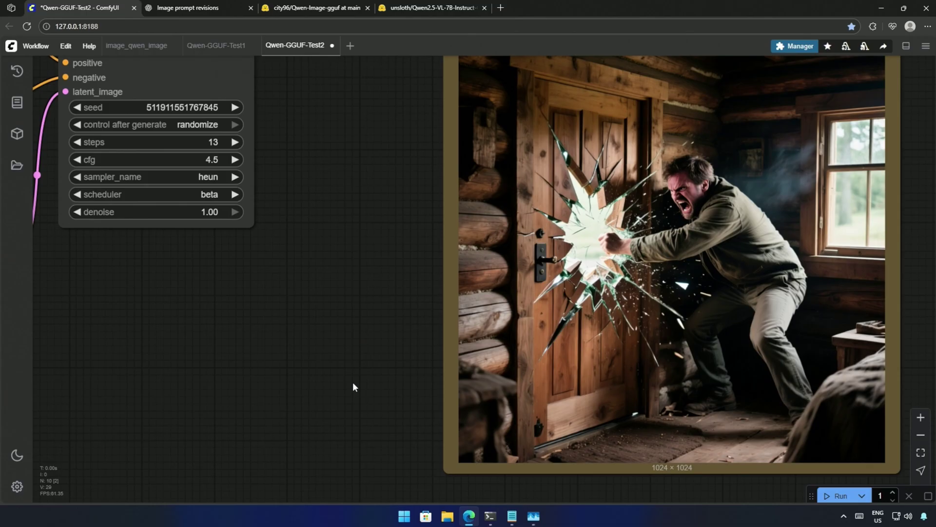
{"action": "scroll", "coordinate": [354, 382], "scroll_direction": "up", "scroll_amount": 1}
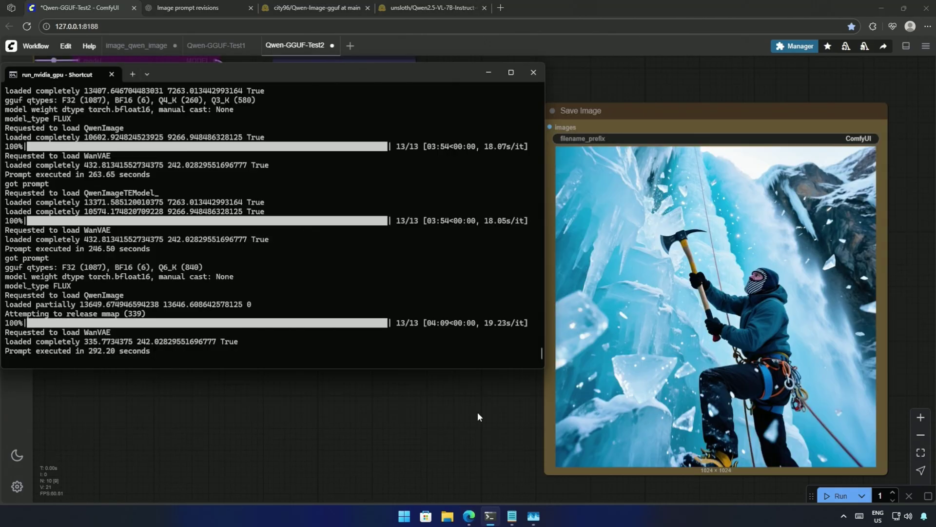
{"action": "left_click", "coordinate": [477, 413]}
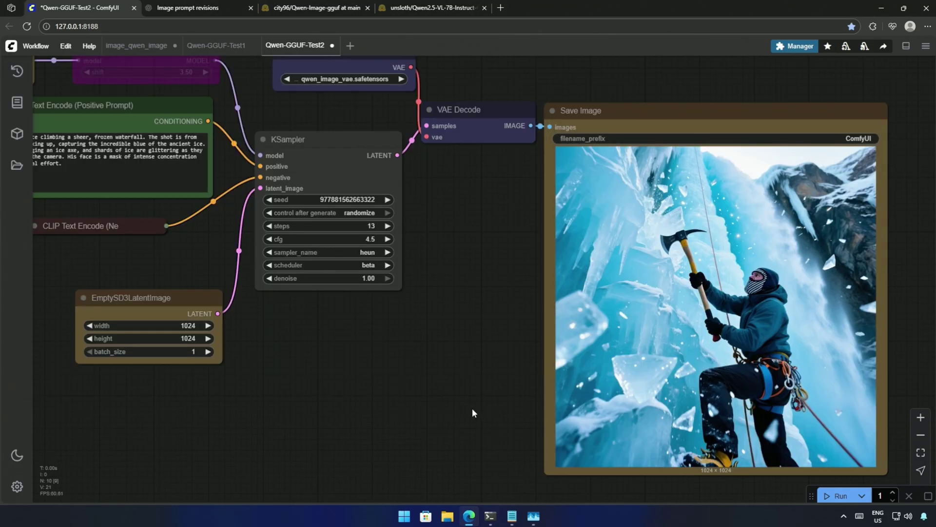
{"action": "mouse_move", "coordinate": [471, 408]}
{"action": "left_mouse_down"}
{"action": "mouse_move", "coordinate": [293, 418]}
{"action": "mouse_move", "coordinate": [291, 399]}
{"action": "left_mouse_up"}
{"action": "scroll", "coordinate": [293, 418], "scroll_direction": "up", "scroll_amount": 1}
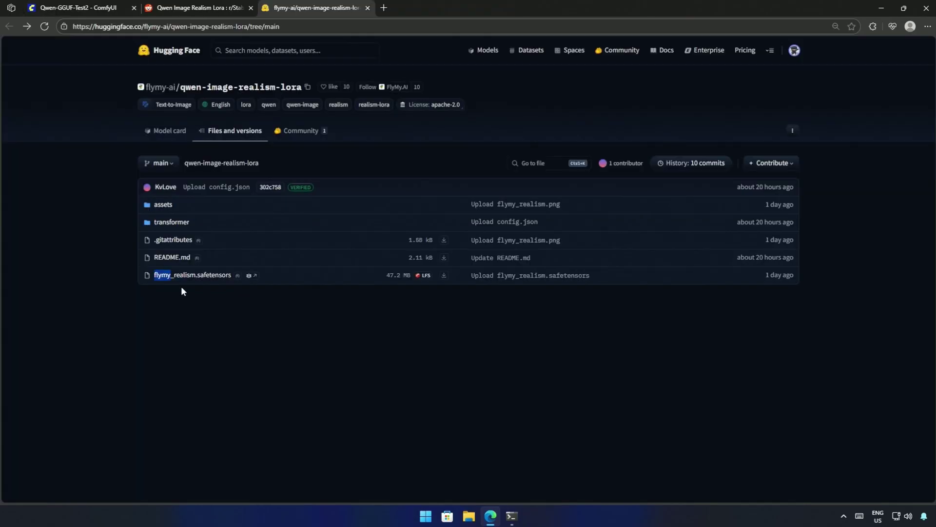
{"action": "mouse_move", "coordinate": [182, 290]}
{"action": "left_mouse_down"}
{"action": "mouse_move", "coordinate": [489, 295]}
{"action": "mouse_move", "coordinate": [478, 307]}
{"action": "left_mouse_up"}
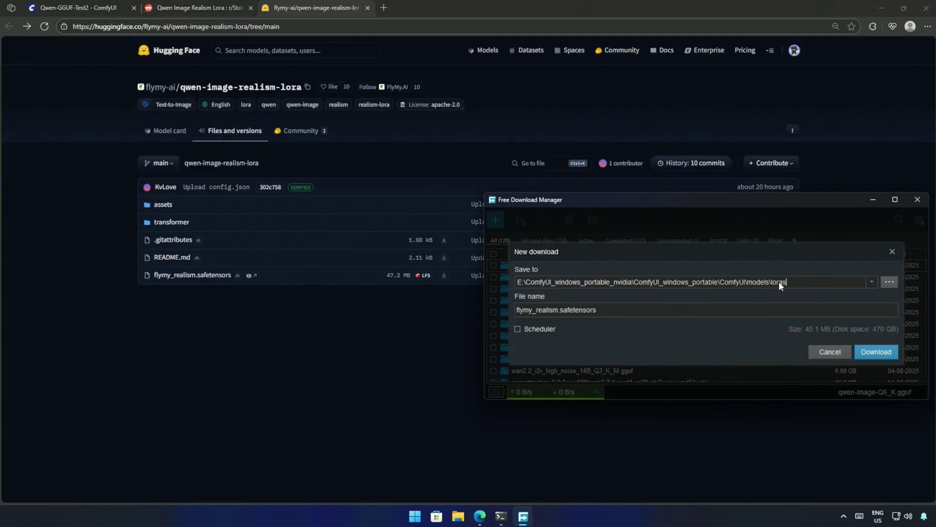
Save the realism LoRA into models/loras and place Load LoRA beside the model loader
{"action": "left_click", "coordinate": [877, 352]}
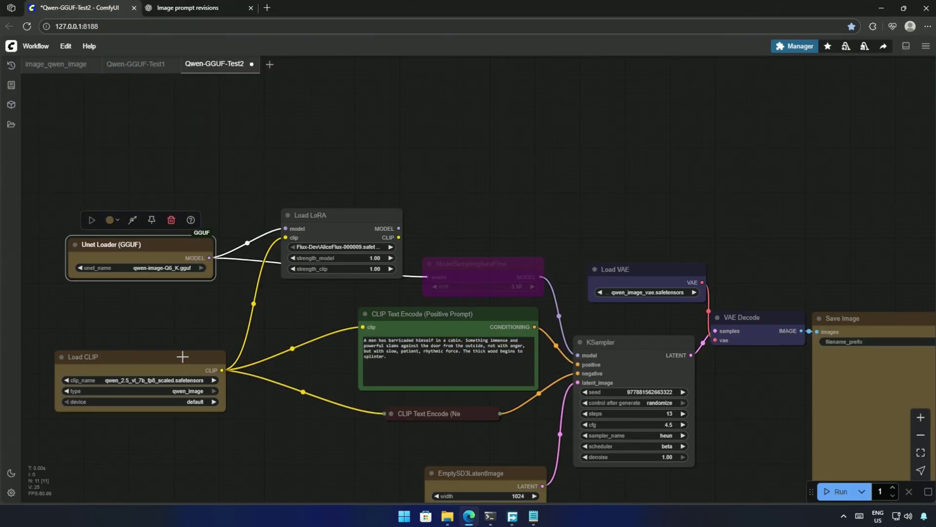
{"action": "left_click_drag", "start_coordinate": [143, 351], "coordinate": [120, 351]}
{"action": "left_click_drag", "start_coordinate": [358, 210], "coordinate": [298, 239]}
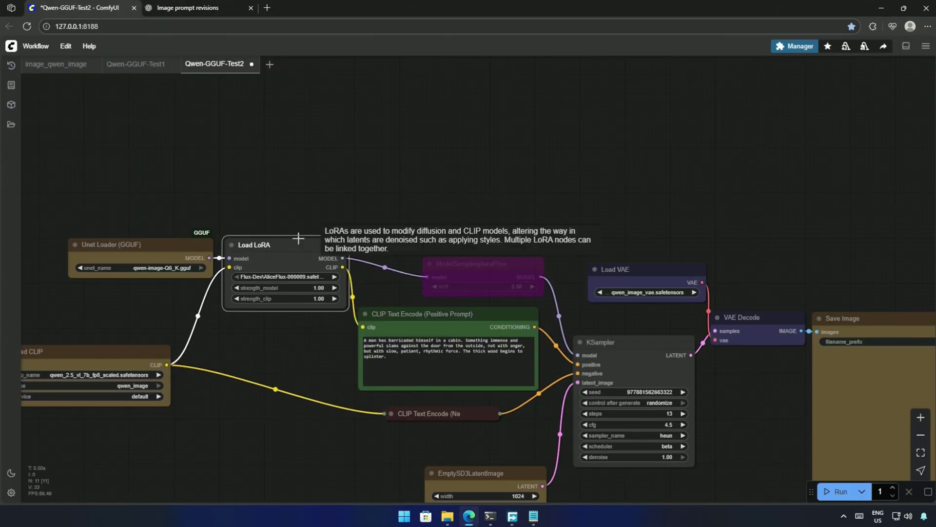
{"action": "scroll", "coordinate": [307, 331], "scroll_direction": "up", "scroll_amount": 1}
Select the LoRA in lora_name, then check the per-step generation speed in the console
{"action": "left_click", "coordinate": [288, 272]}
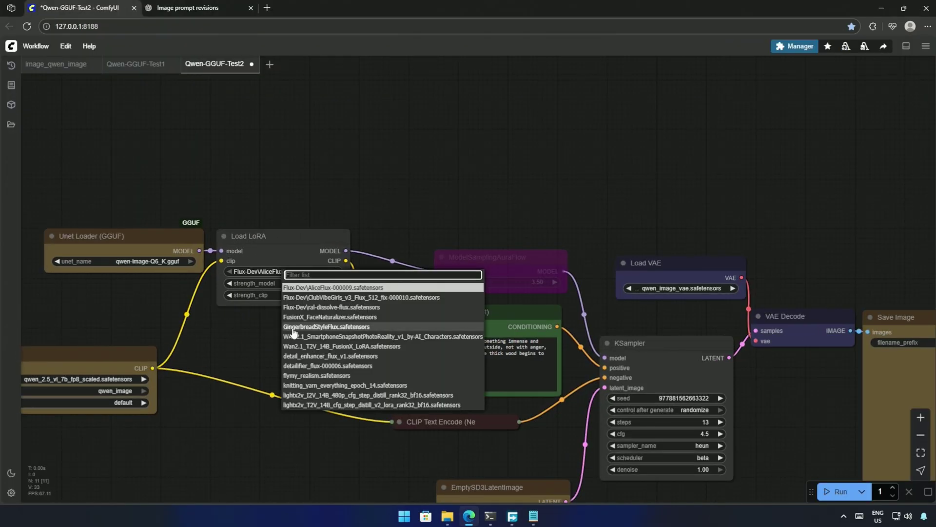
{"action": "left_click", "coordinate": [292, 331]}
{"action": "scroll", "coordinate": [302, 344], "scroll_direction": "down", "scroll_amount": 1}
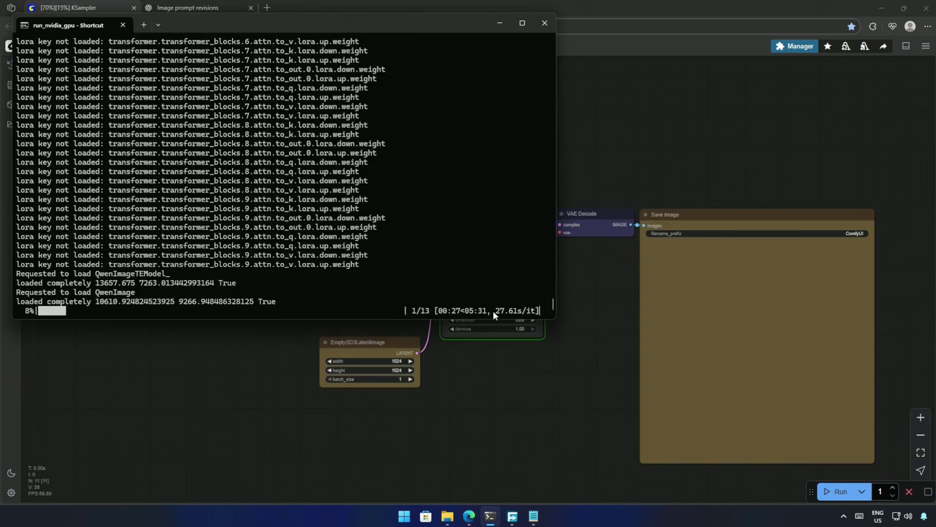
{"action": "left_click_drag", "start_coordinate": [494, 311], "coordinate": [537, 311]}
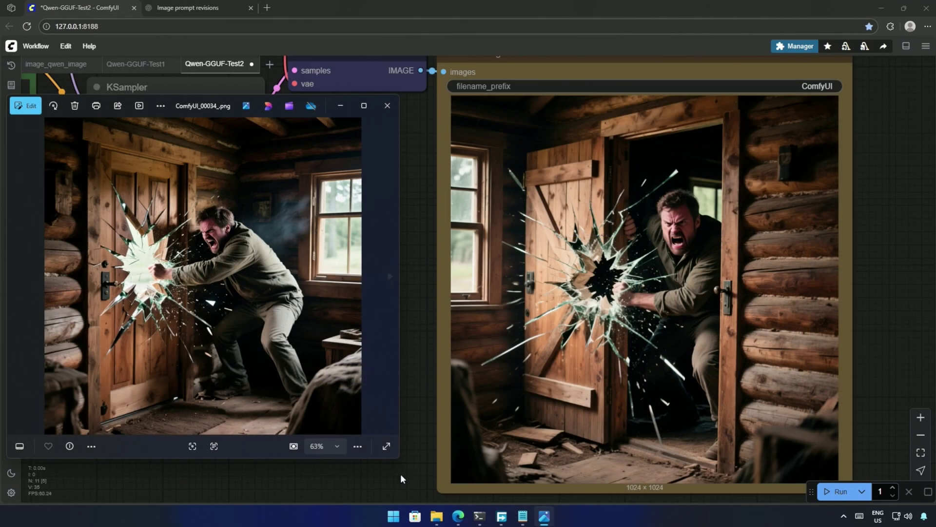
Enlarge the ComfyUI_00034_.png Photos window beside the new LoRA cabin-door result
{"action": "left_click_drag", "start_coordinate": [398, 458], "coordinate": [442, 502]}
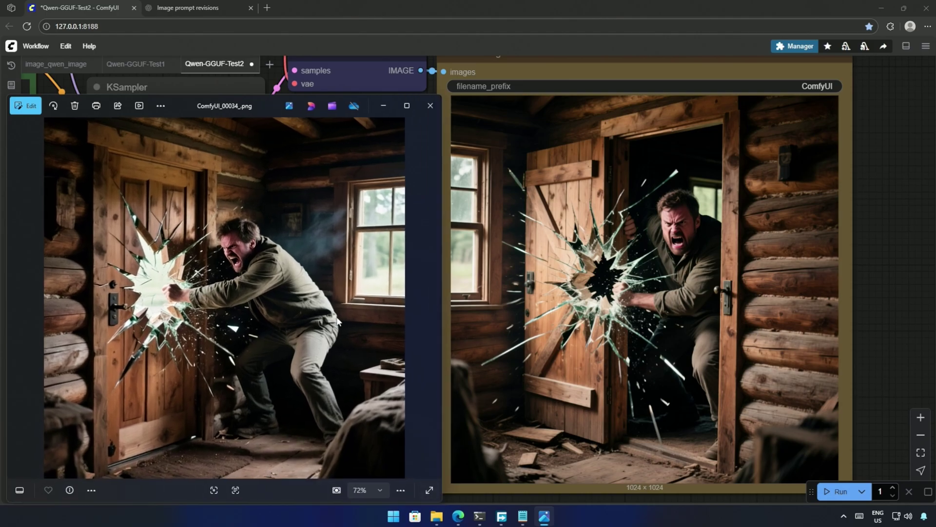